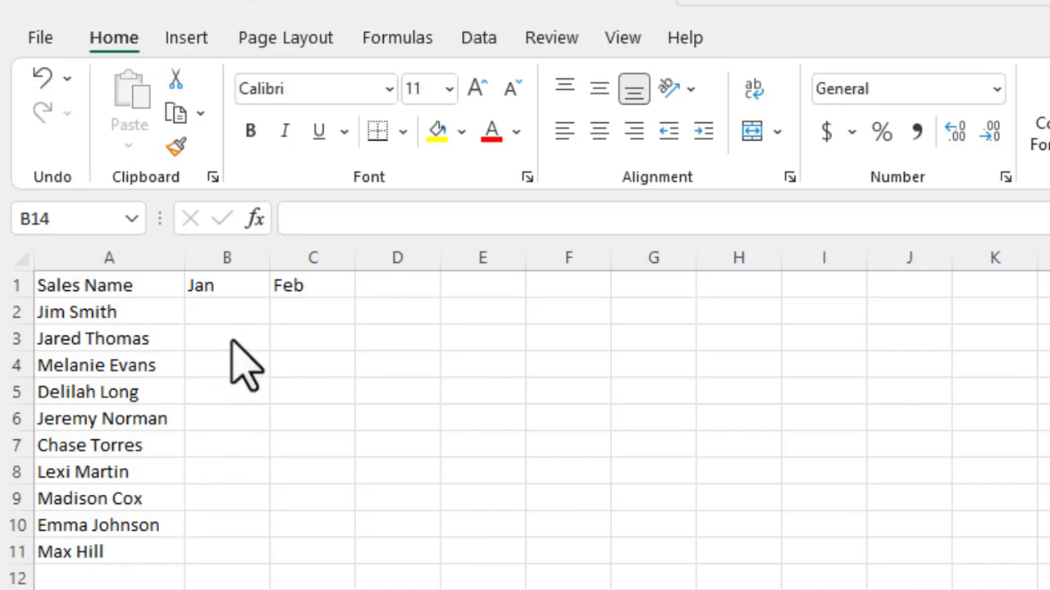
Extend the Jan and Feb headers across row 1 with the fill series through Dec in column M
click(230, 289)
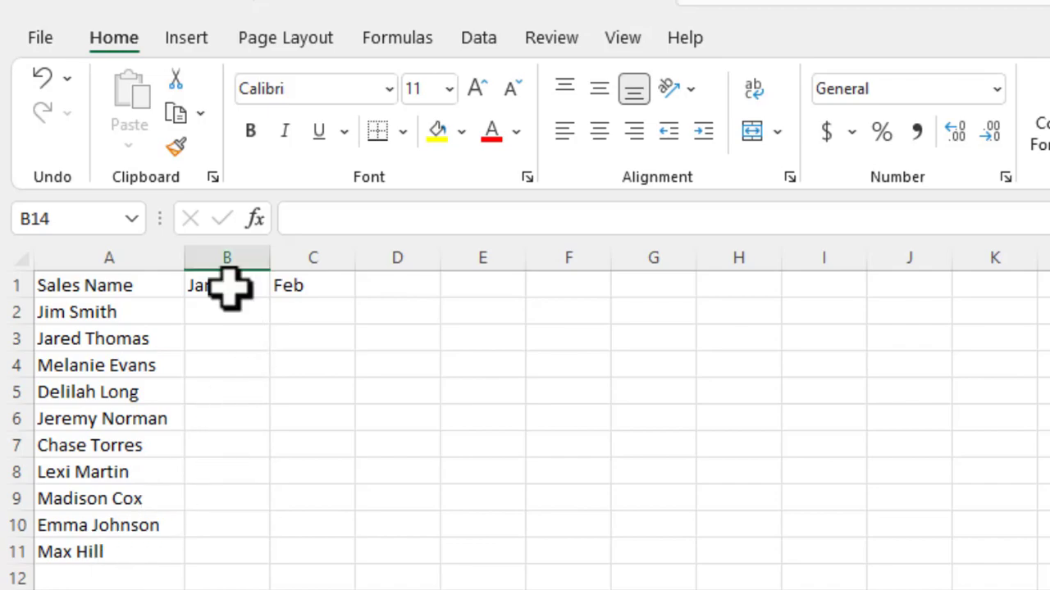
click(230, 289)
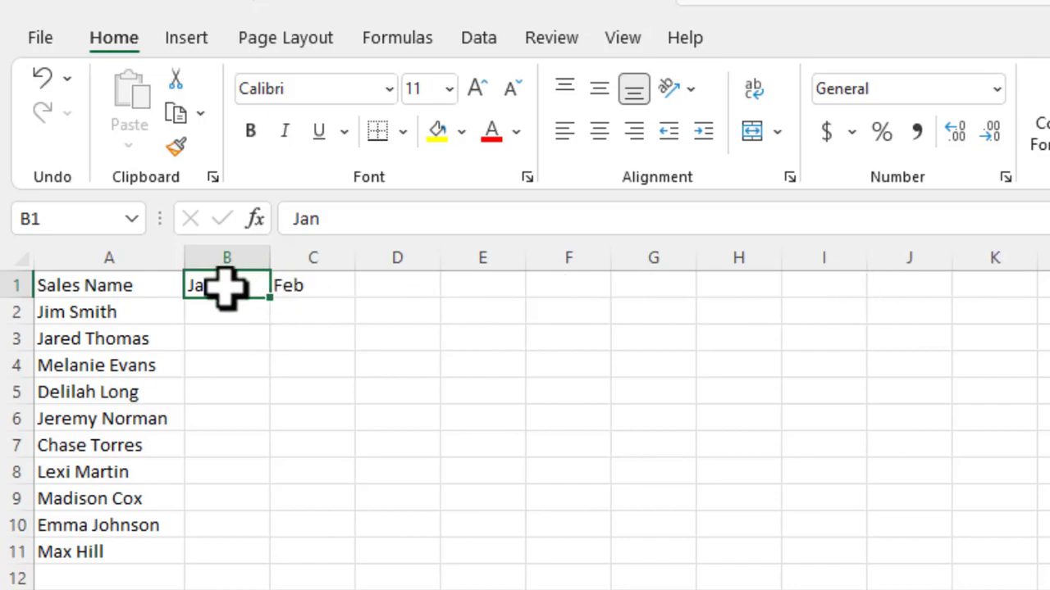
drag(226, 285, 303, 282)
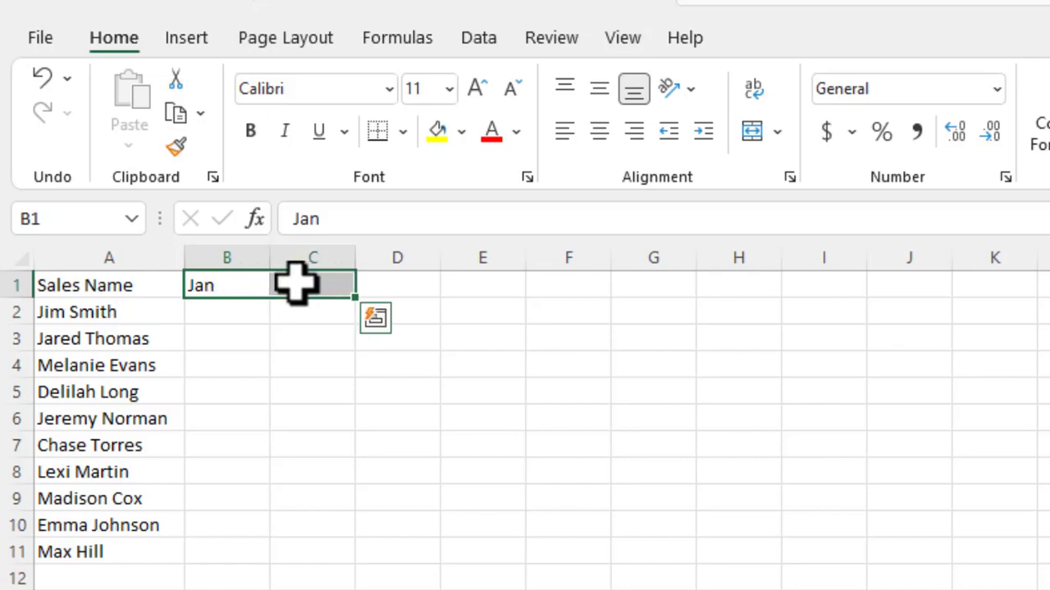
click(215, 285)
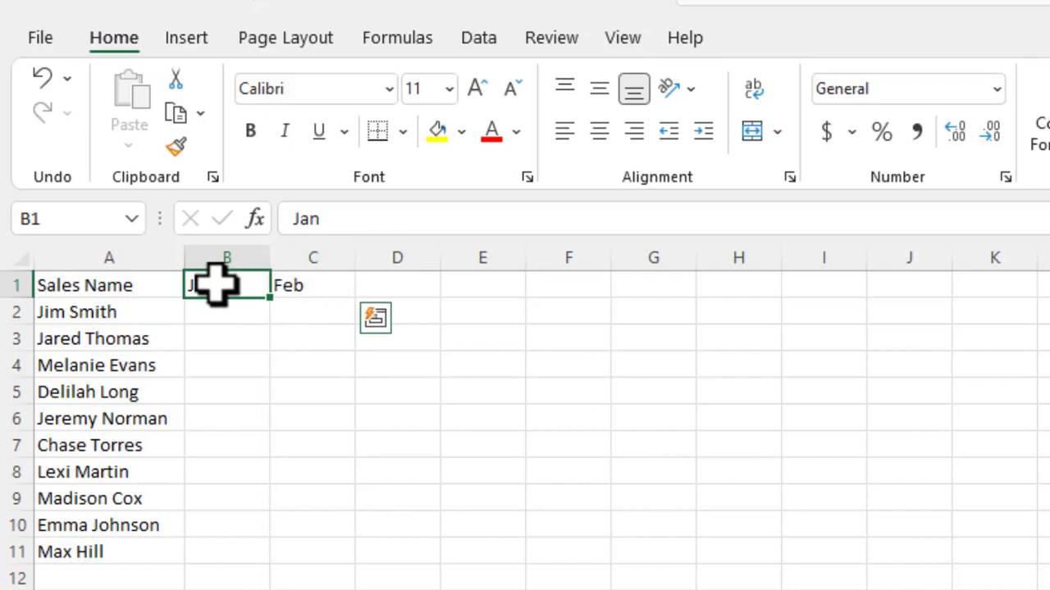
drag(216, 285, 348, 284)
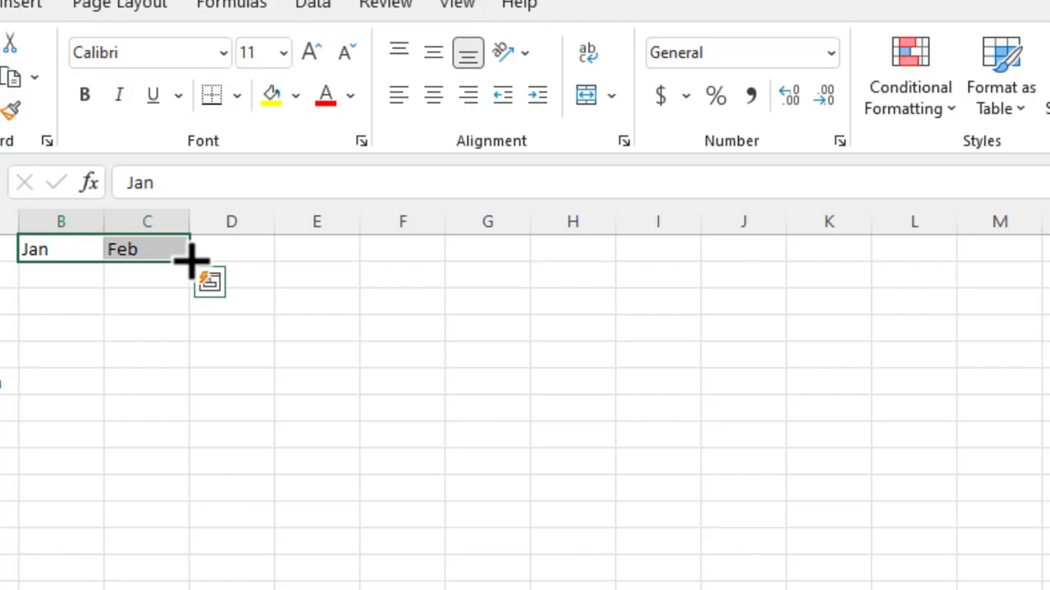
drag(192, 263, 1035, 254)
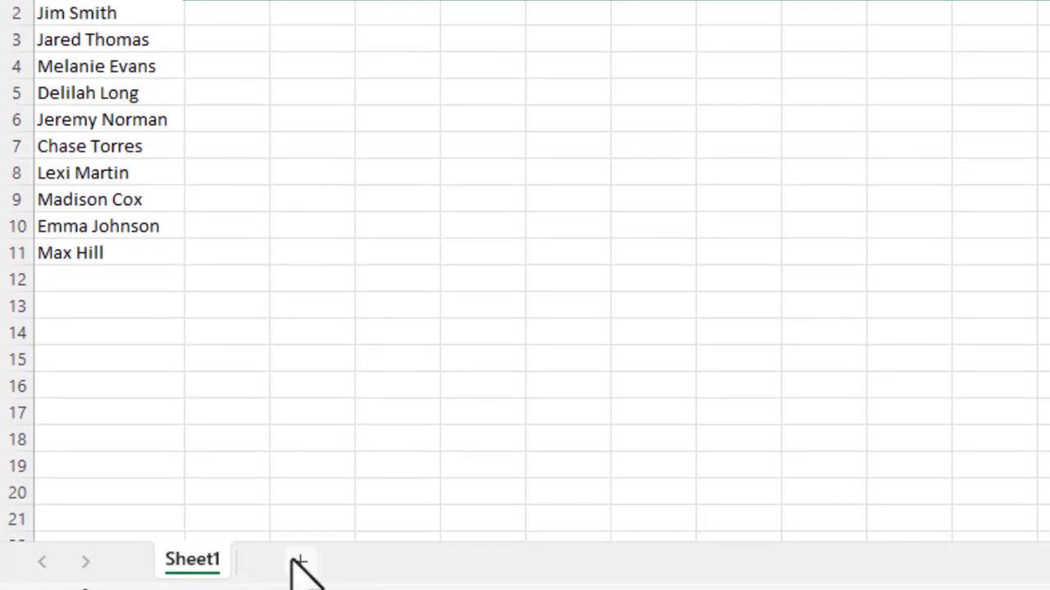
Add a new worksheet and enter the formula =RANDBETWEEN(500,10000) in cell A1
click(300, 564)
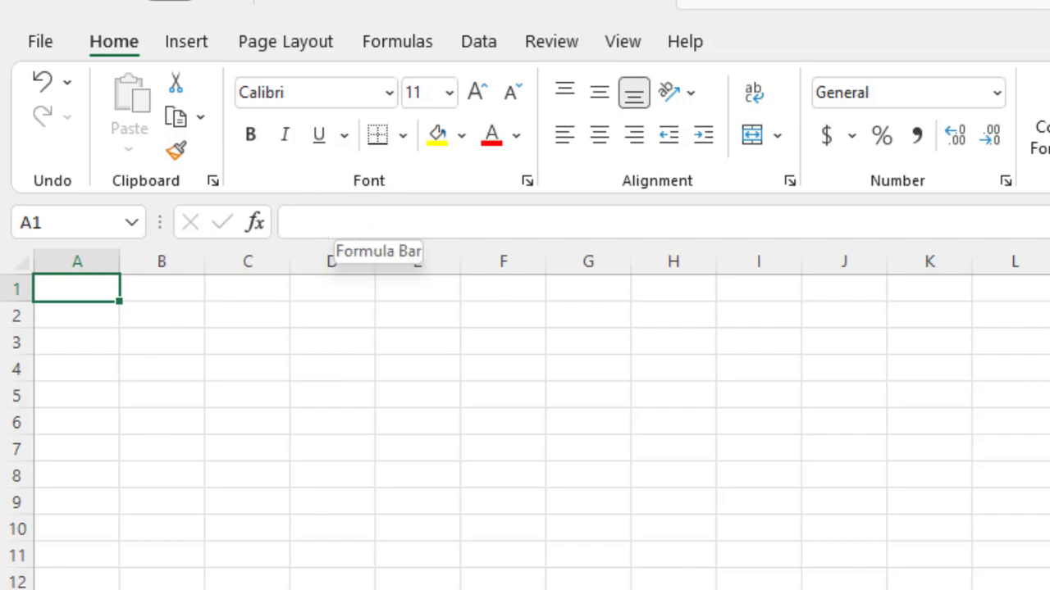
text(=ram)
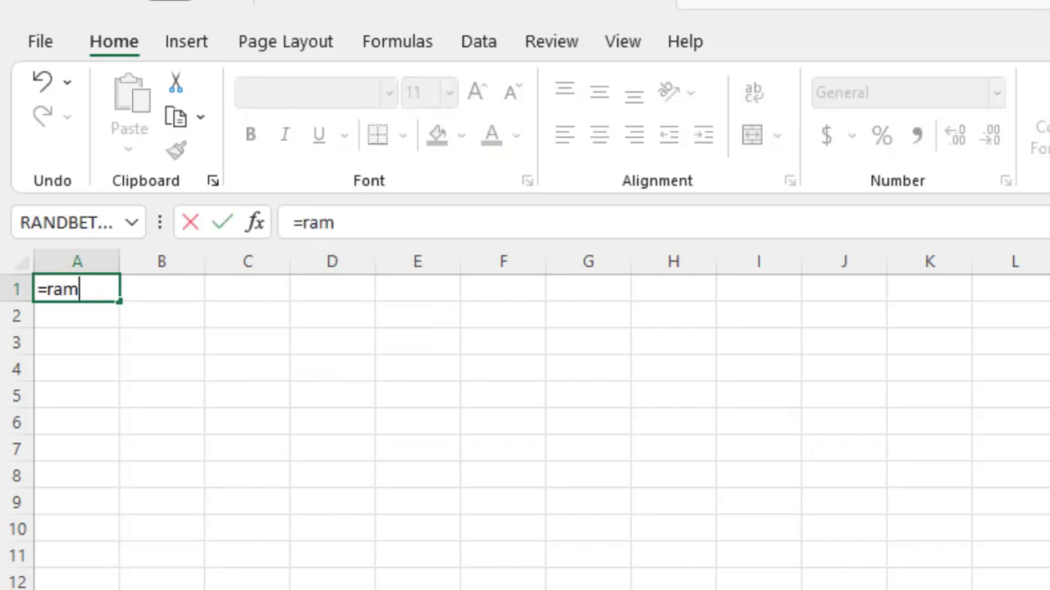
key(BackSpace)
text(nd)
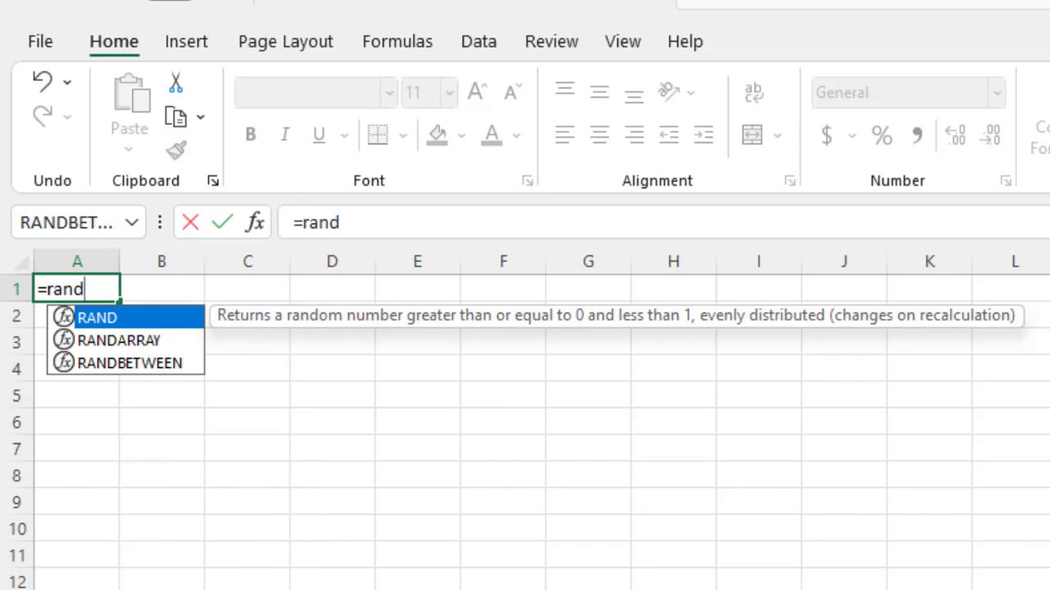
click(93, 365)
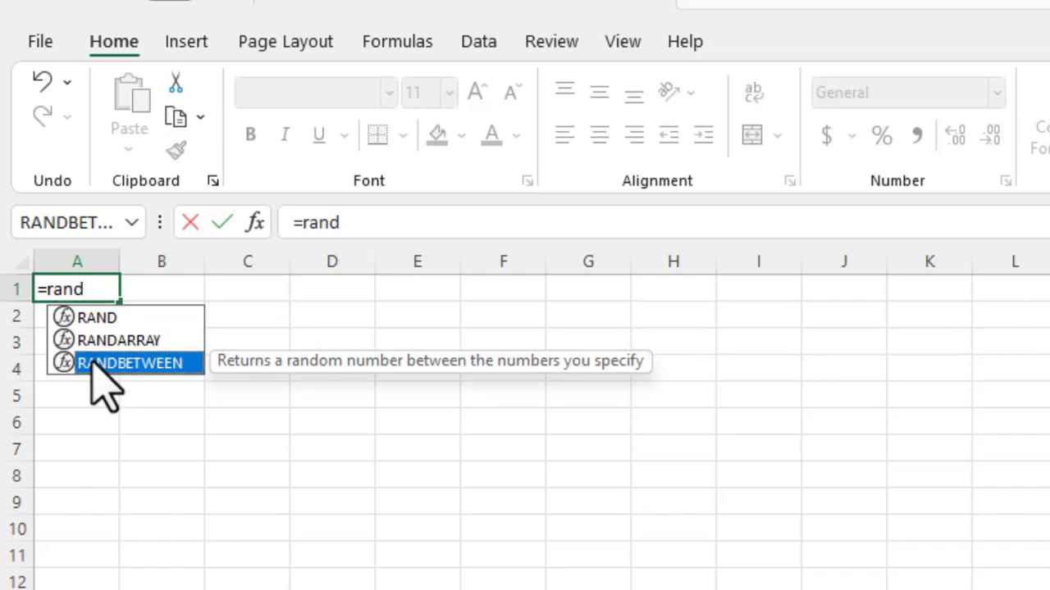
double_click(93, 363)
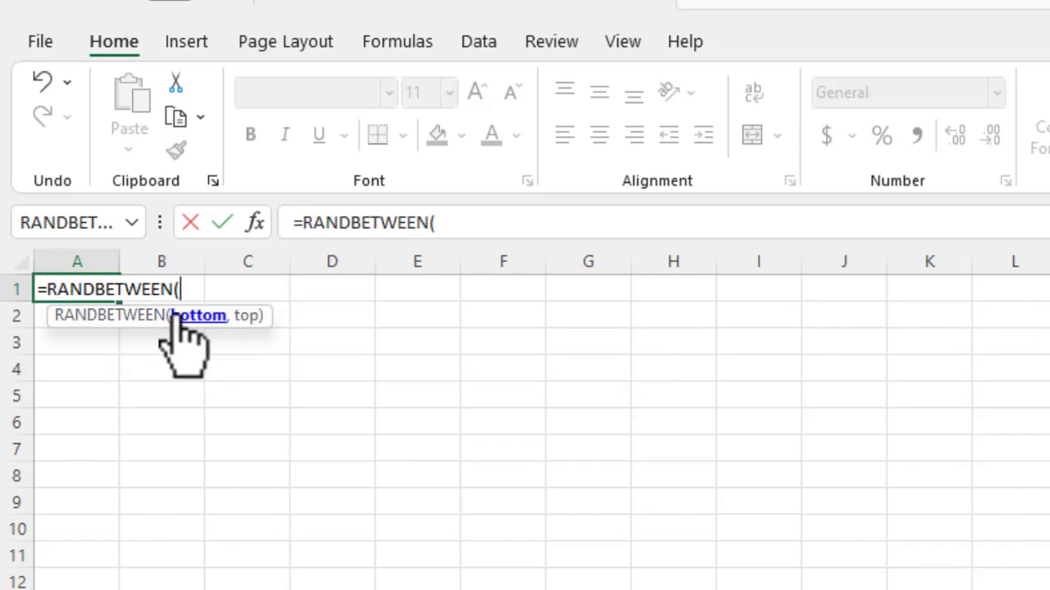
text(500,)
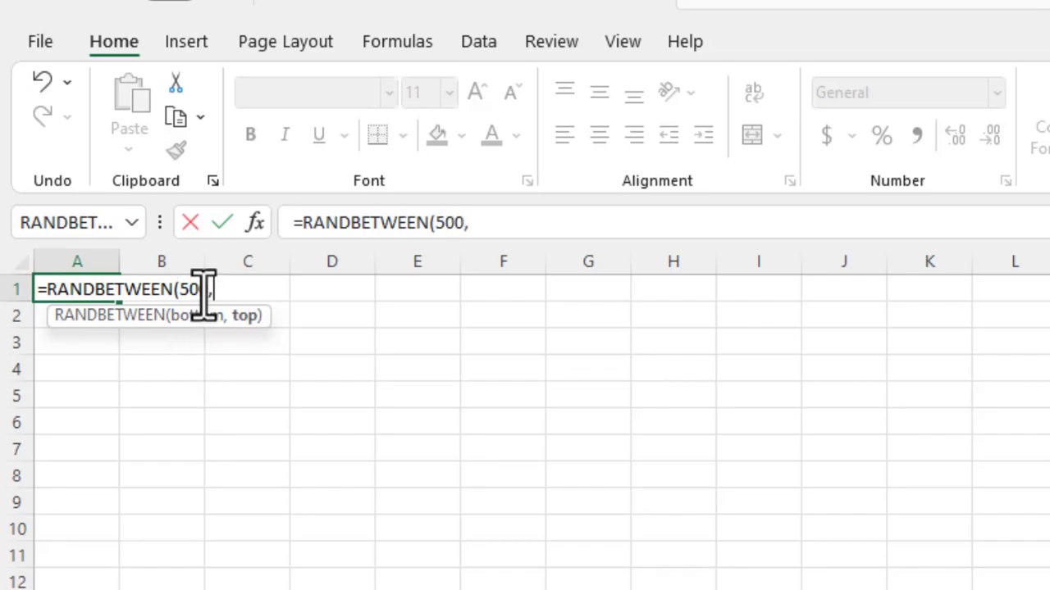
text(1000)
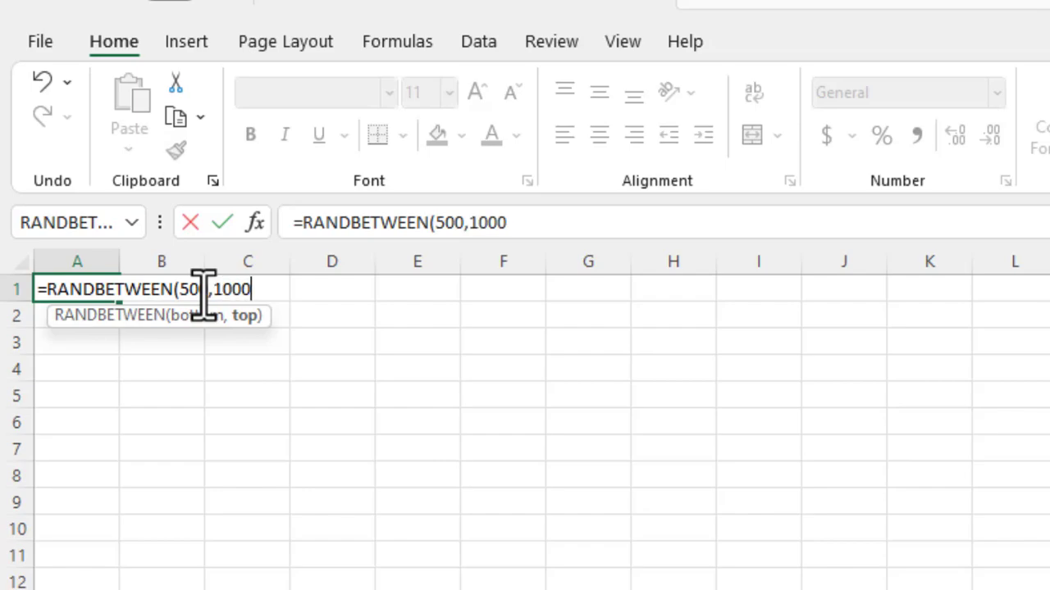
text(0))
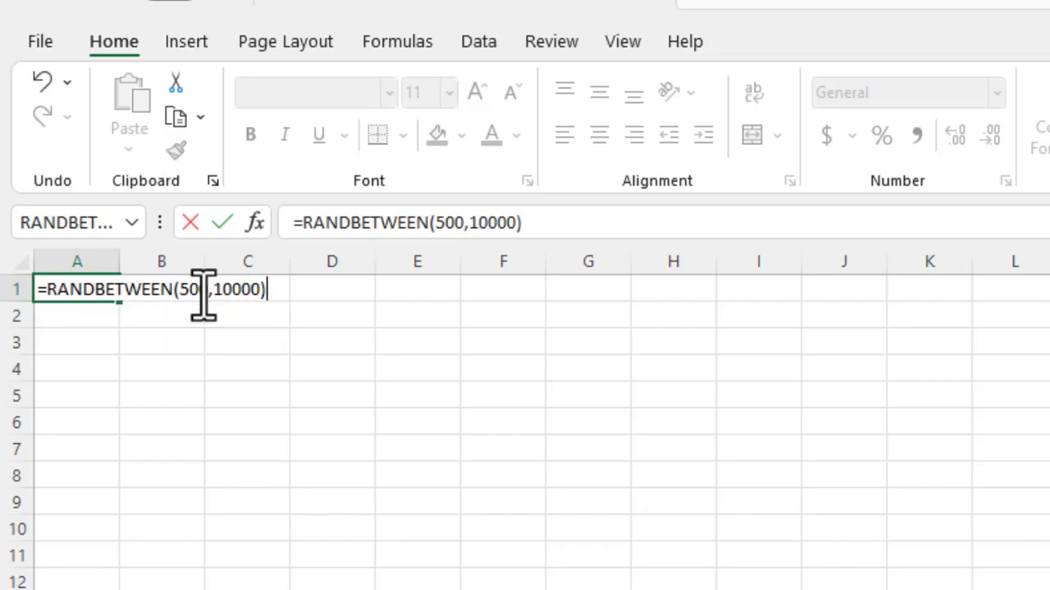
key(Return)
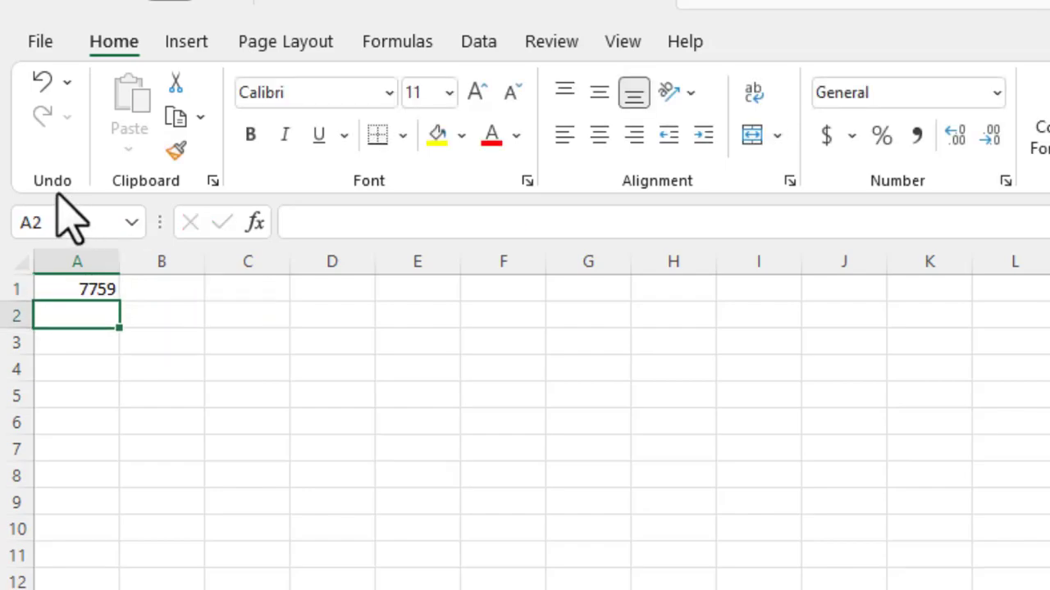
Widen column A slightly and clear the formula from cell A1
mouse_move(119, 262)
mouse_down()
mouse_move(141, 262)
mouse_move(131, 264)
mouse_up()
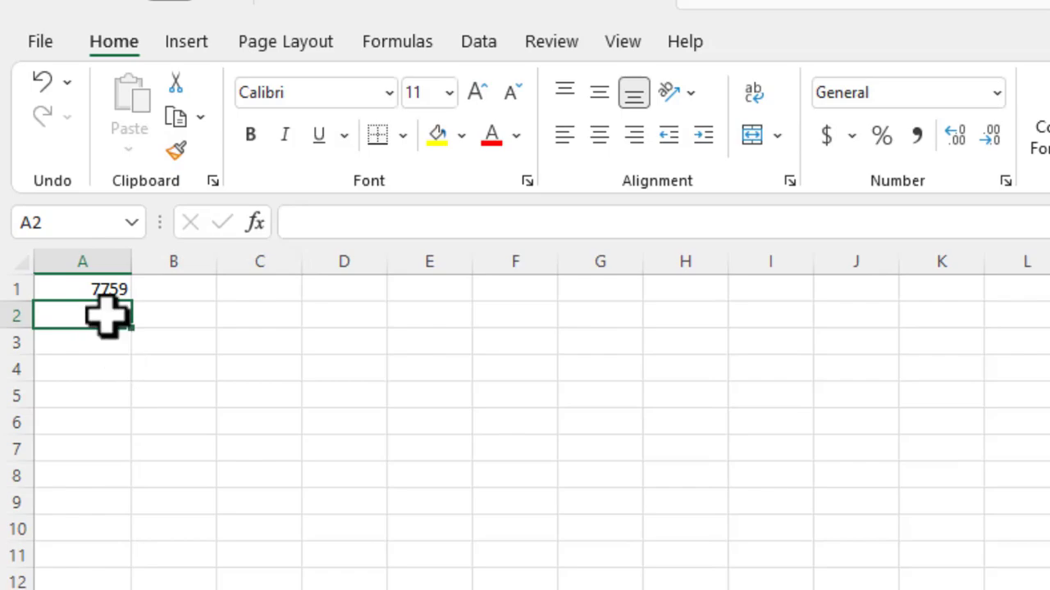
click(113, 284)
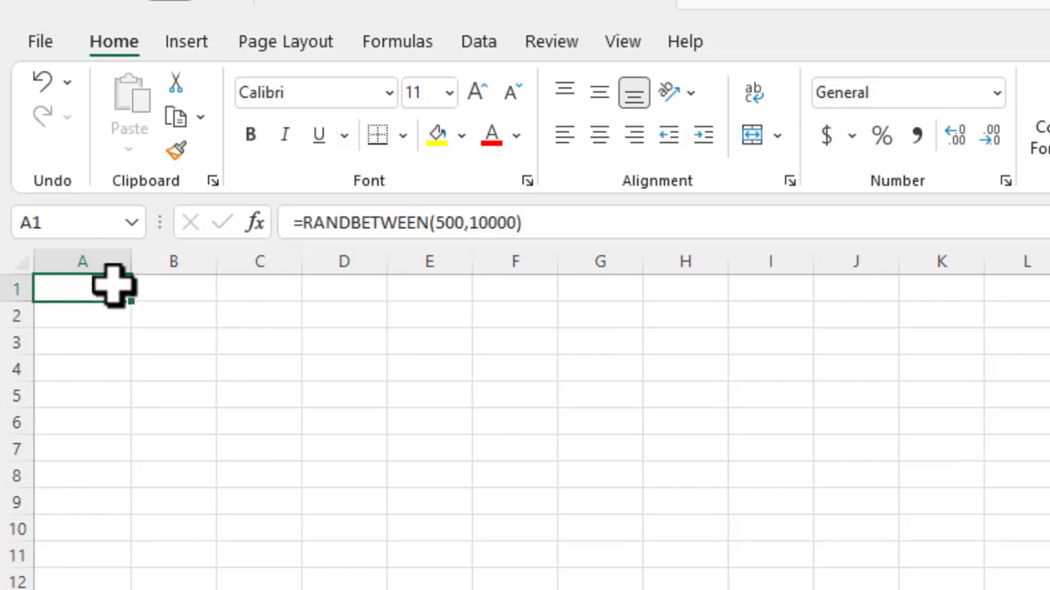
key(Delete)
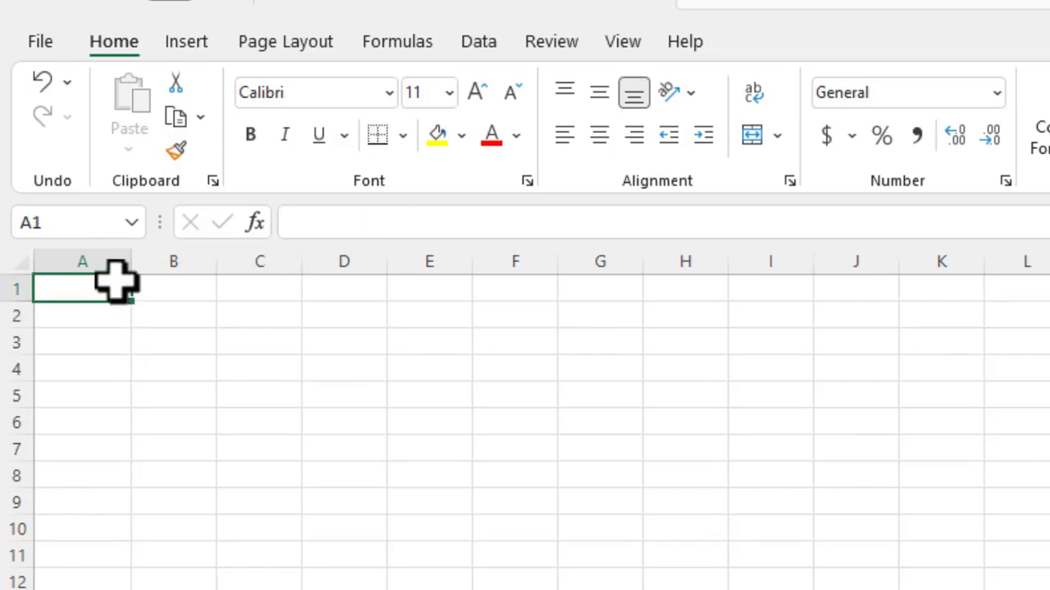
Insert the Math & Trig function RANDBETWEEN in cell A1 with Bottom 500 and Top 10000
click(406, 39)
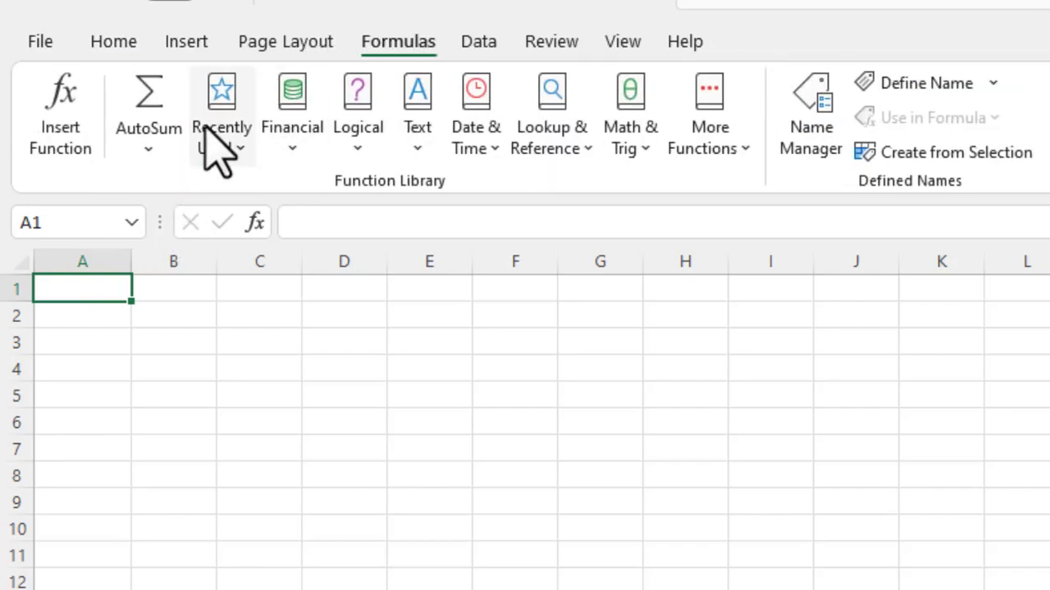
click(644, 139)
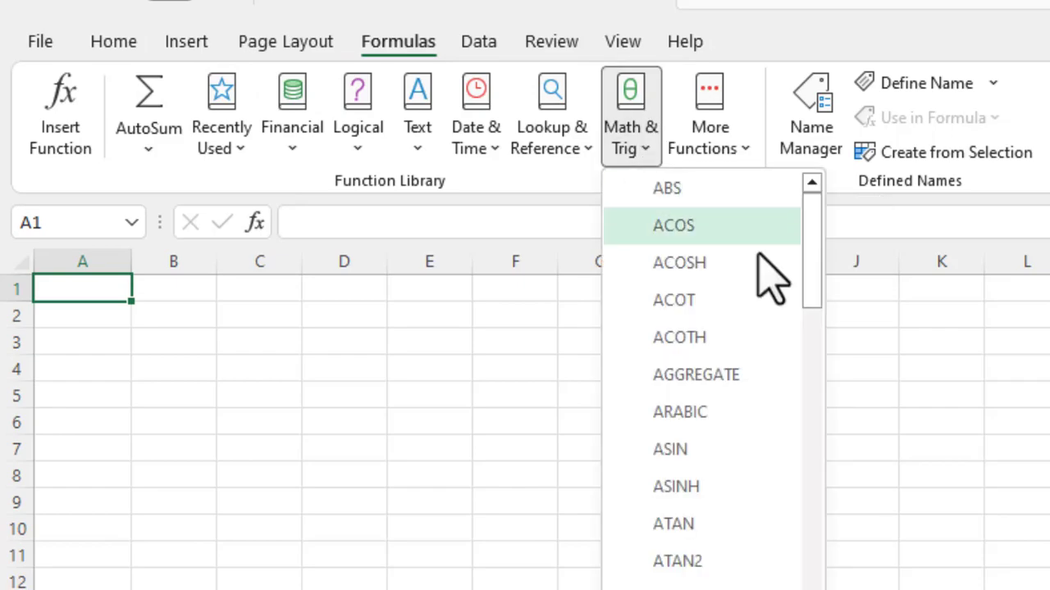
drag(820, 241, 843, 551)
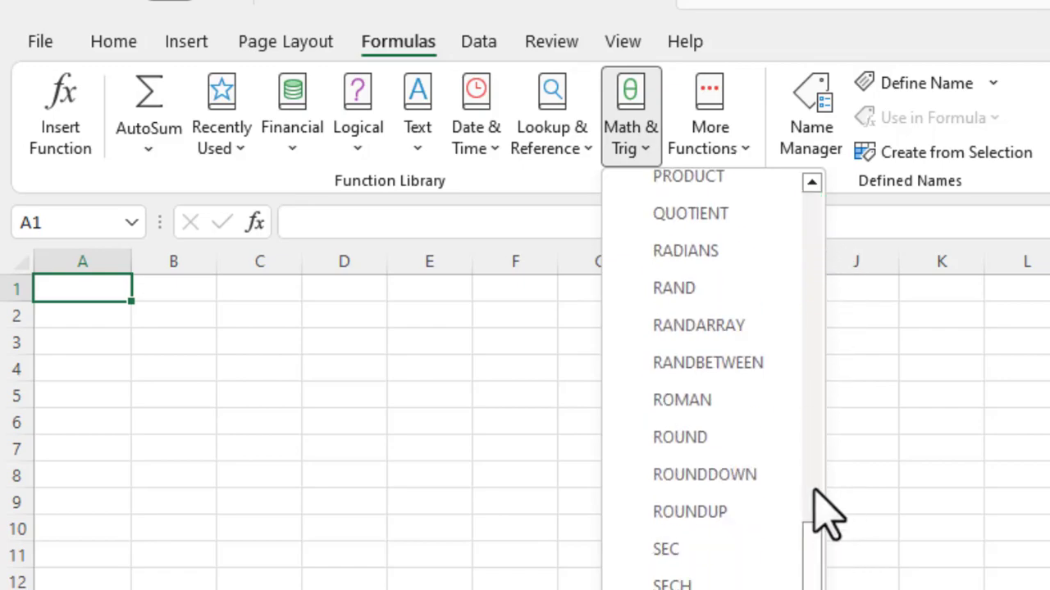
click(735, 378)
drag(938, 299, 492, 277)
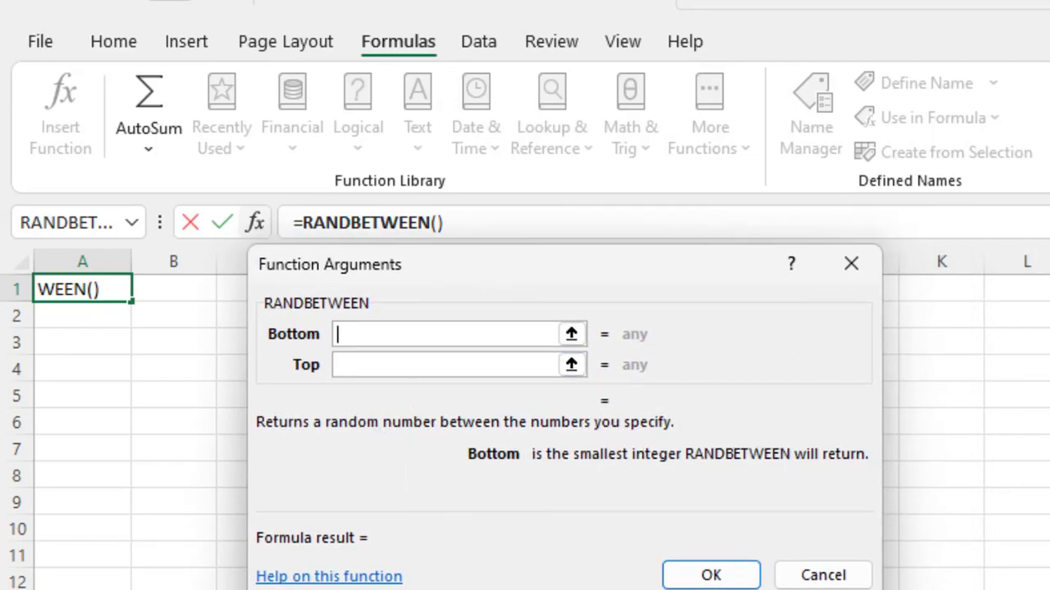
text(500)
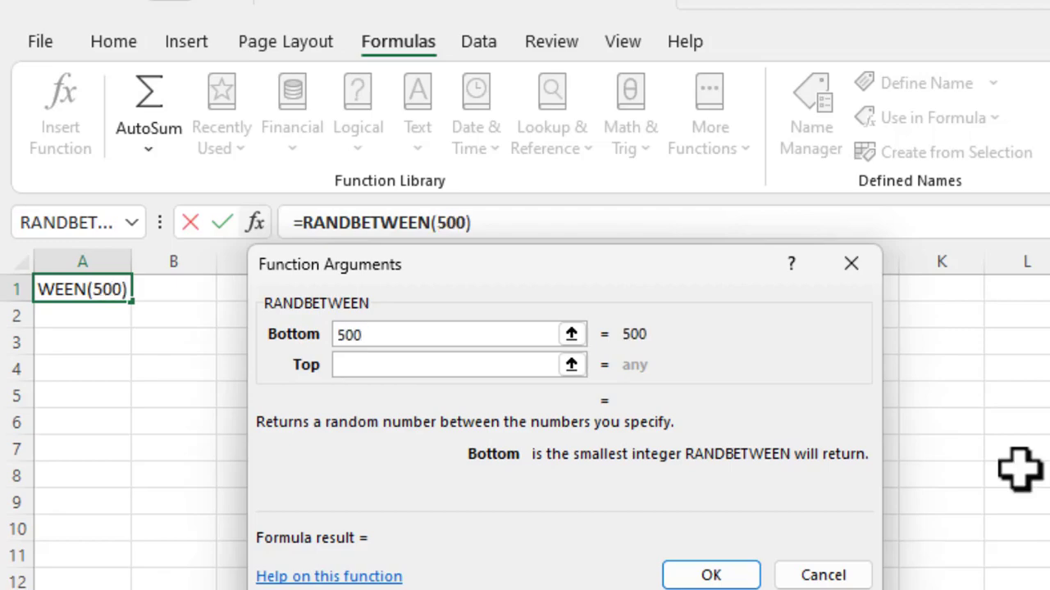
click(453, 364)
text(10000)
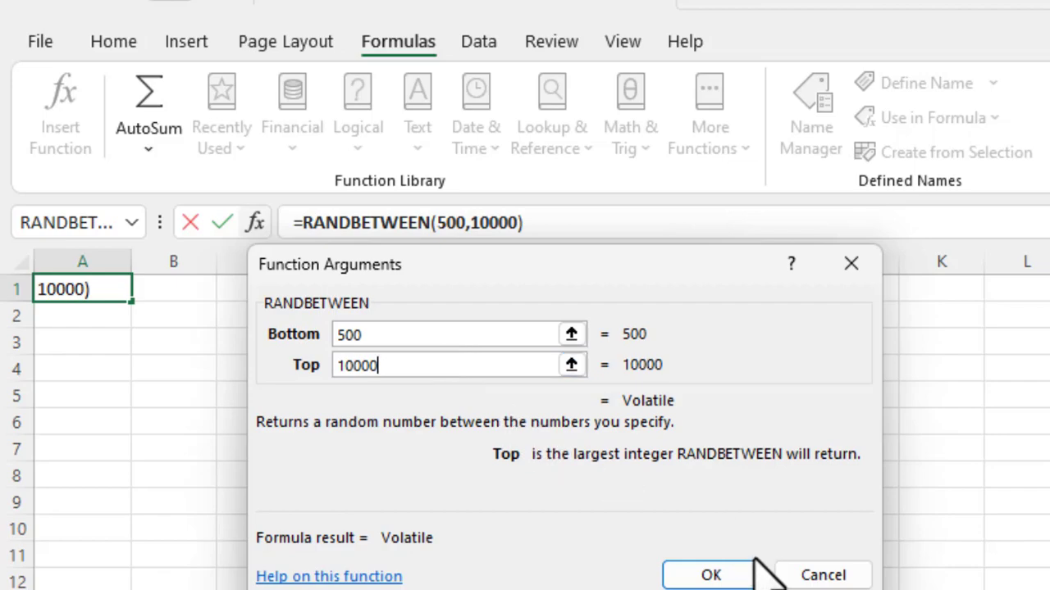
click(725, 575)
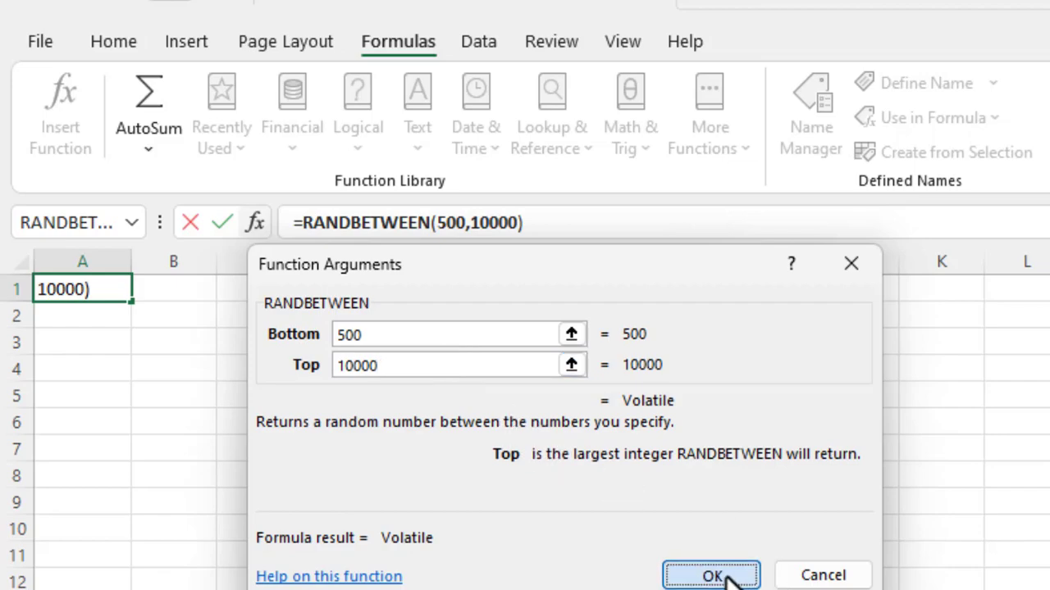
click(686, 575)
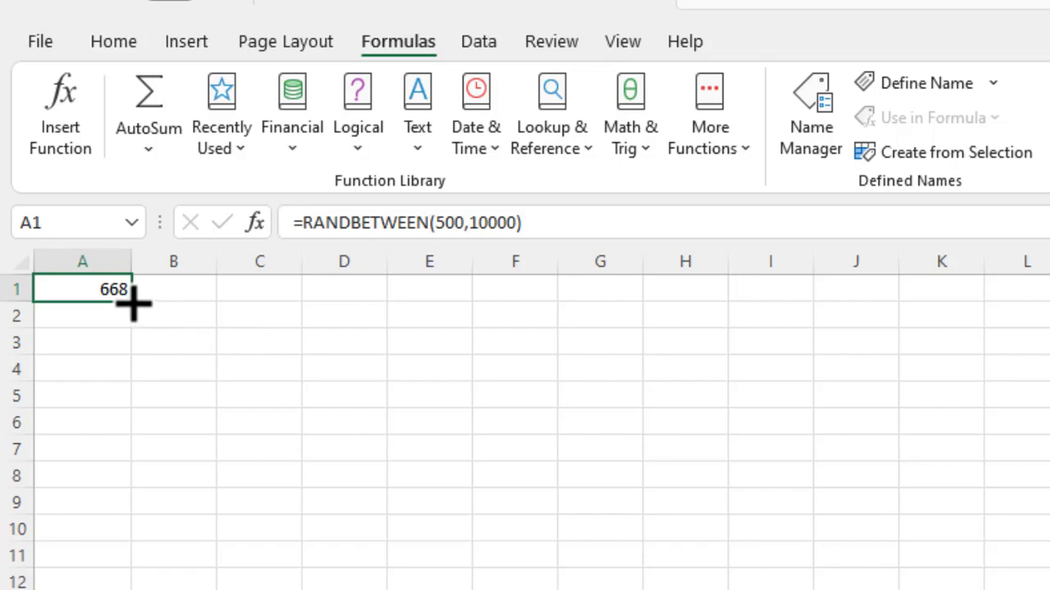
Fill the RANDBETWEEN formula from A1 across to column L and down to row 10
mouse_move(131, 304)
mouse_down()
mouse_move(511, 292)
mouse_move(956, 314)
mouse_move(1035, 305)
mouse_up()
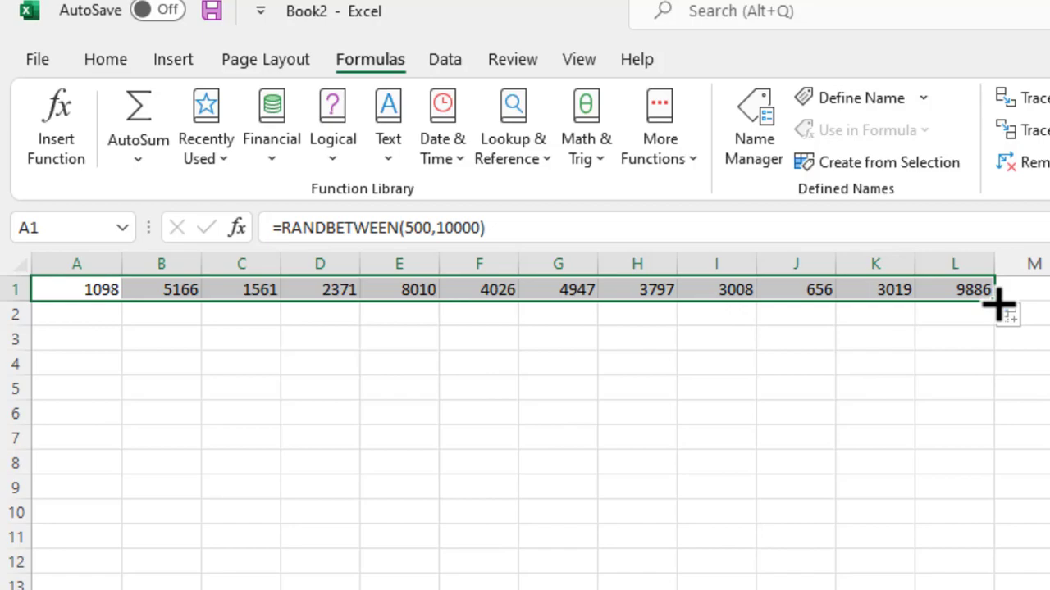
drag(999, 305, 993, 529)
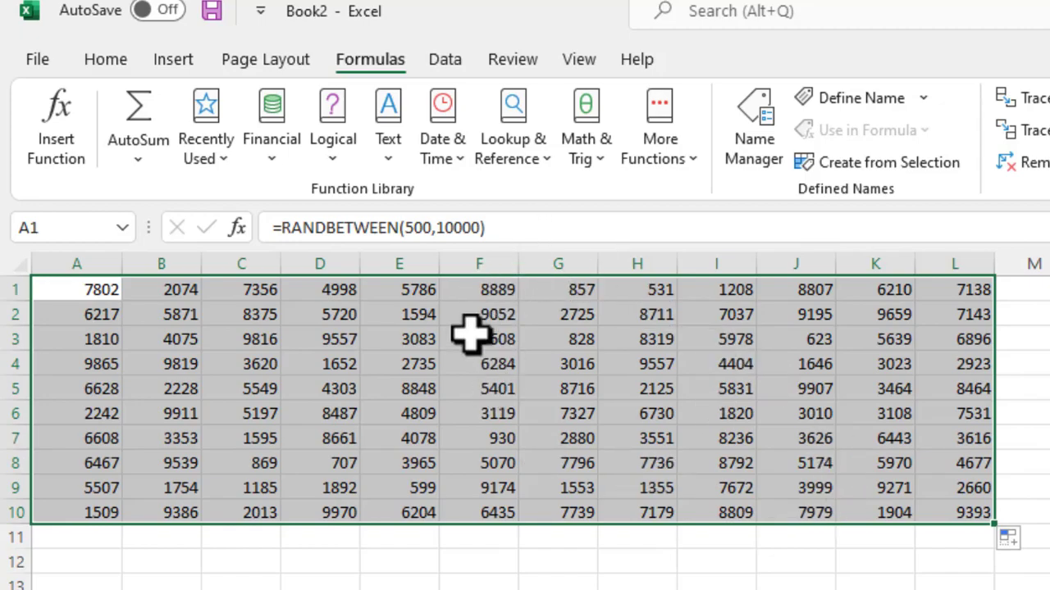
Copy the random figures in A1:L10 on Sheet2
drag(63, 290, 433, 314)
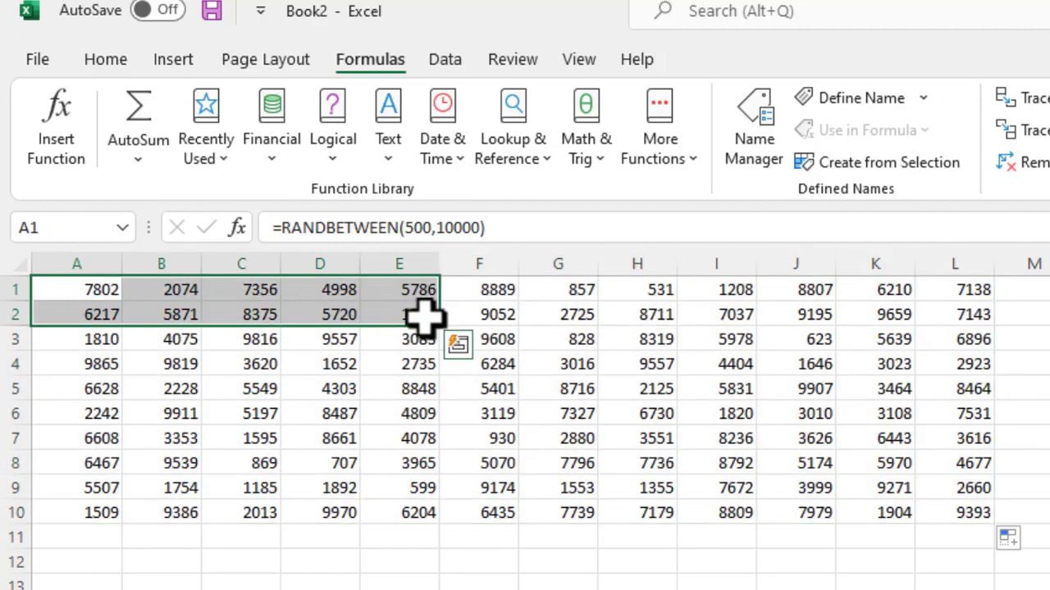
click(94, 291)
drag(97, 287, 984, 343)
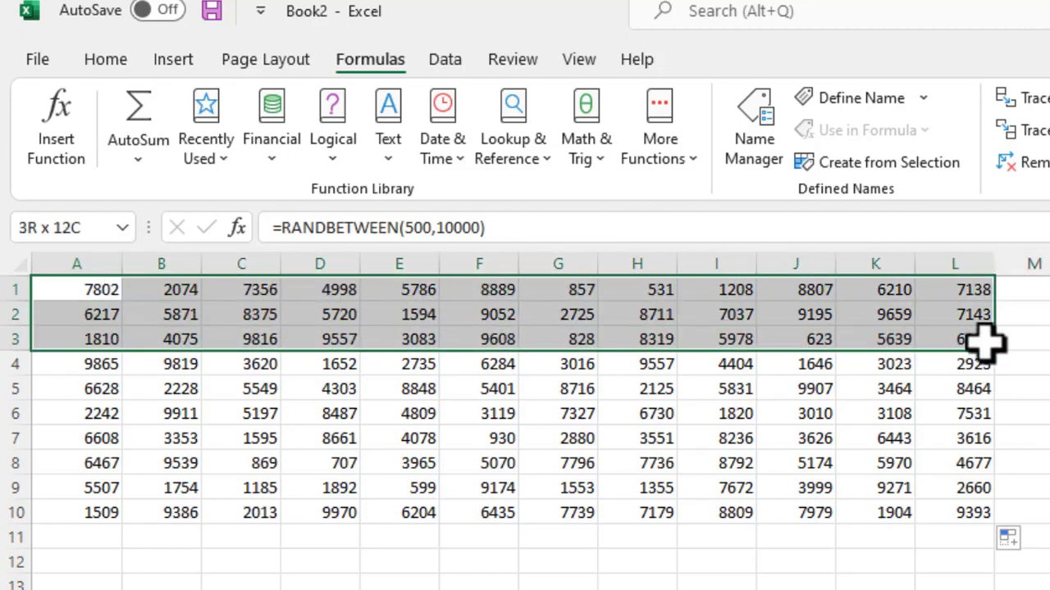
drag(984, 343, 984, 508)
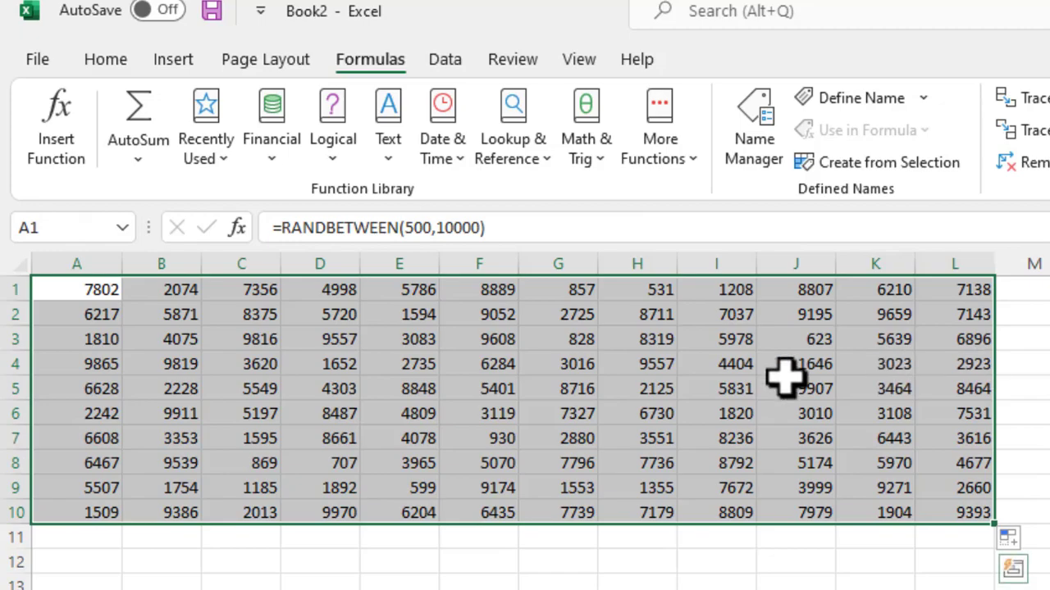
right_click(440, 327)
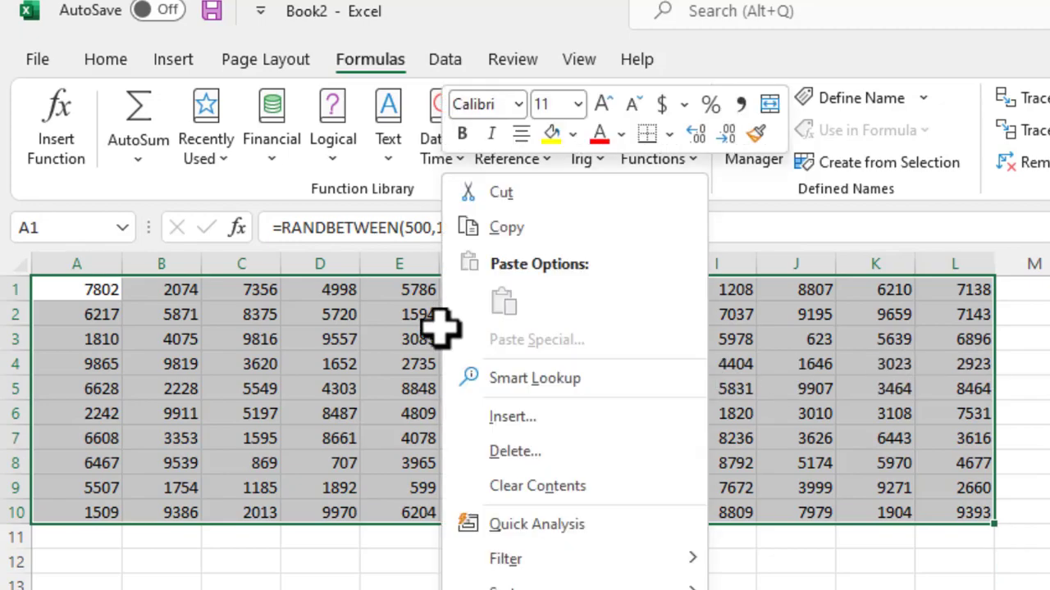
click(502, 227)
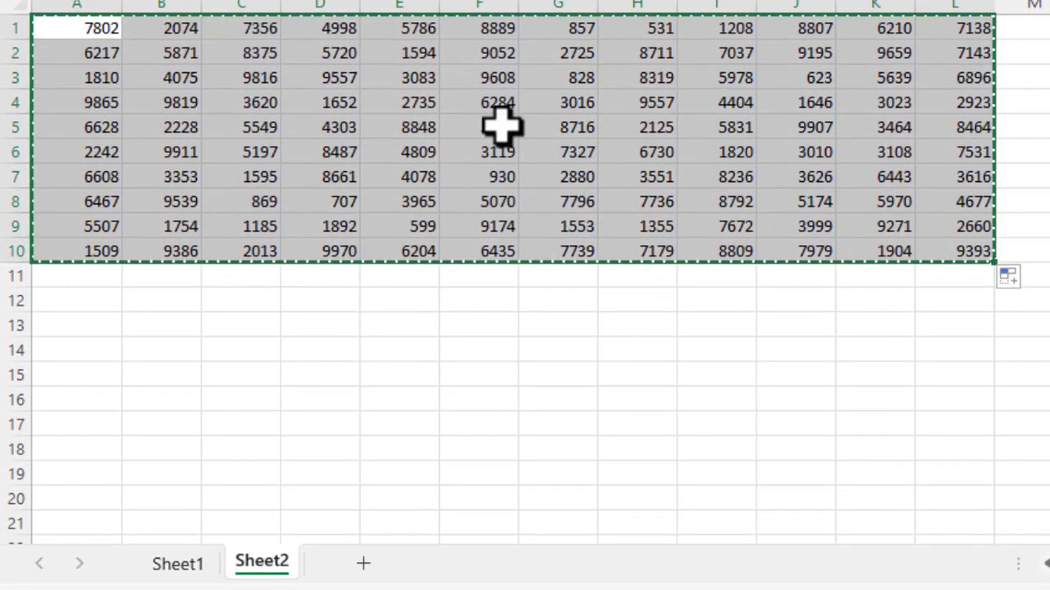
Paste the copied figures as values only into Sheet1, starting at cell B2
click(190, 566)
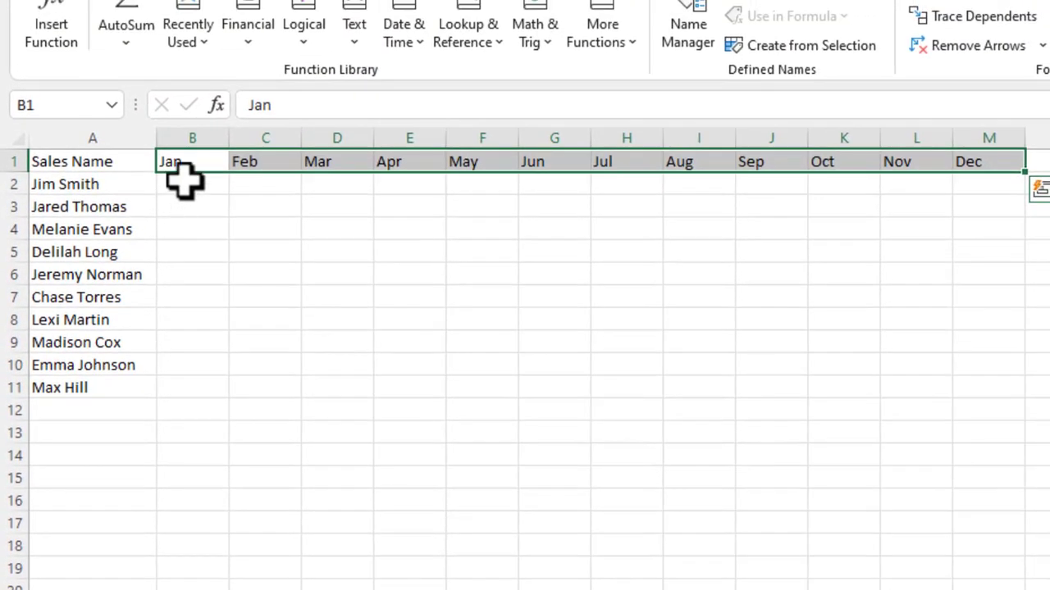
click(182, 185)
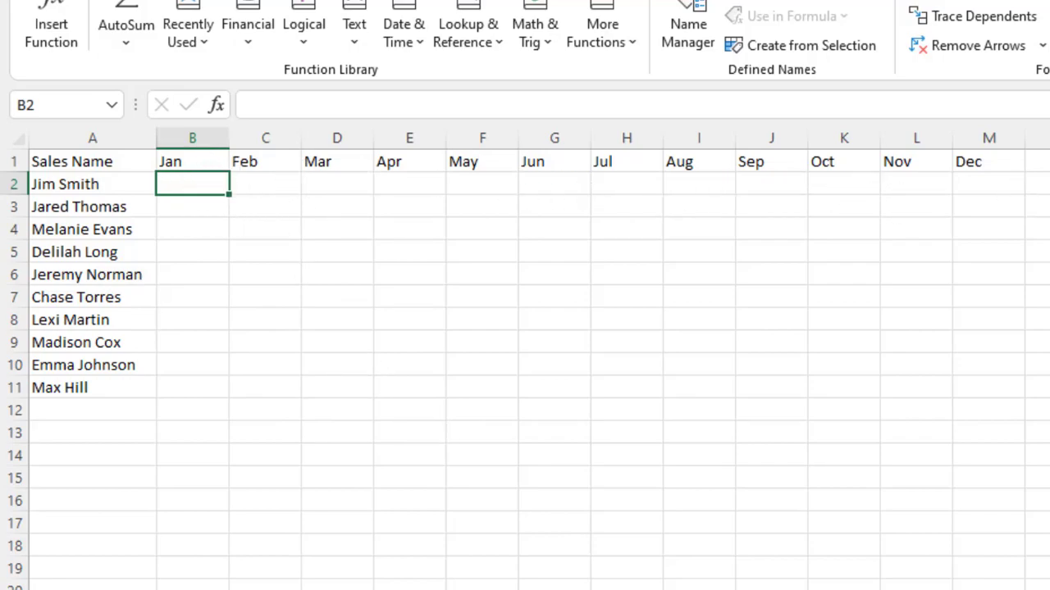
right_click(208, 182)
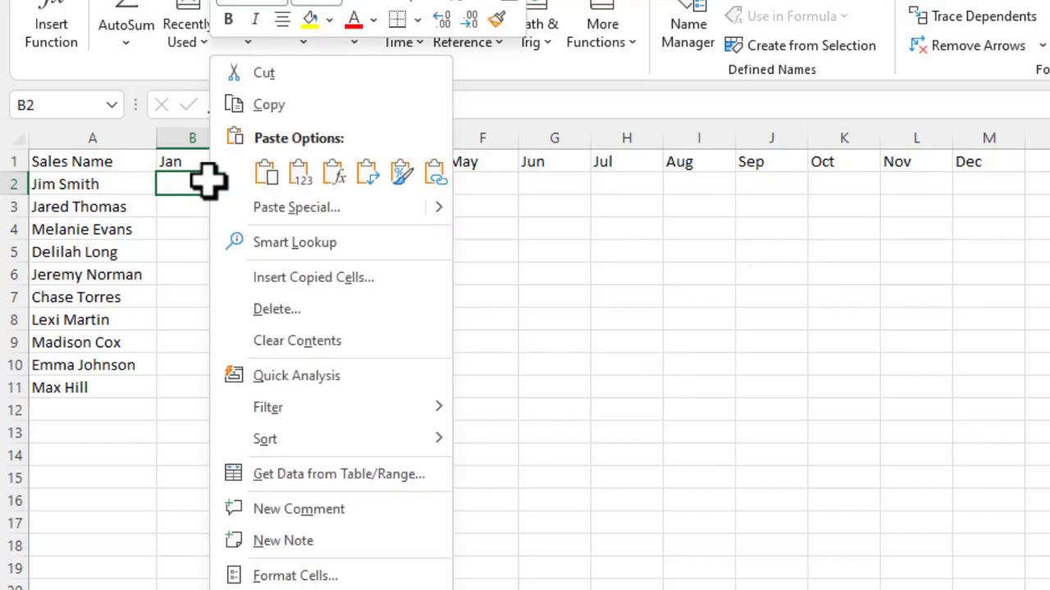
click(265, 174)
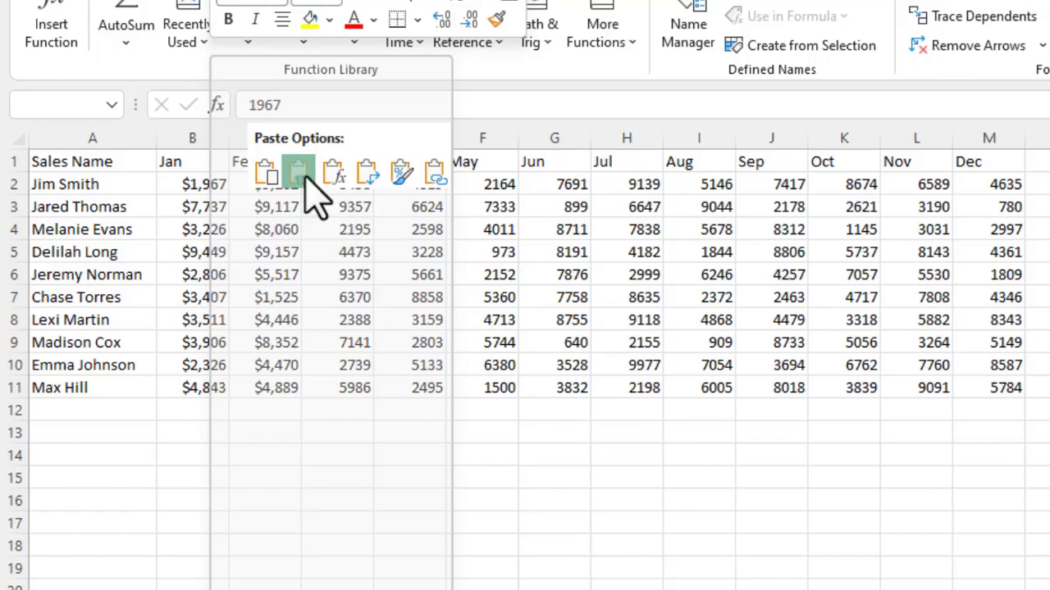
click(300, 174)
click(621, 381)
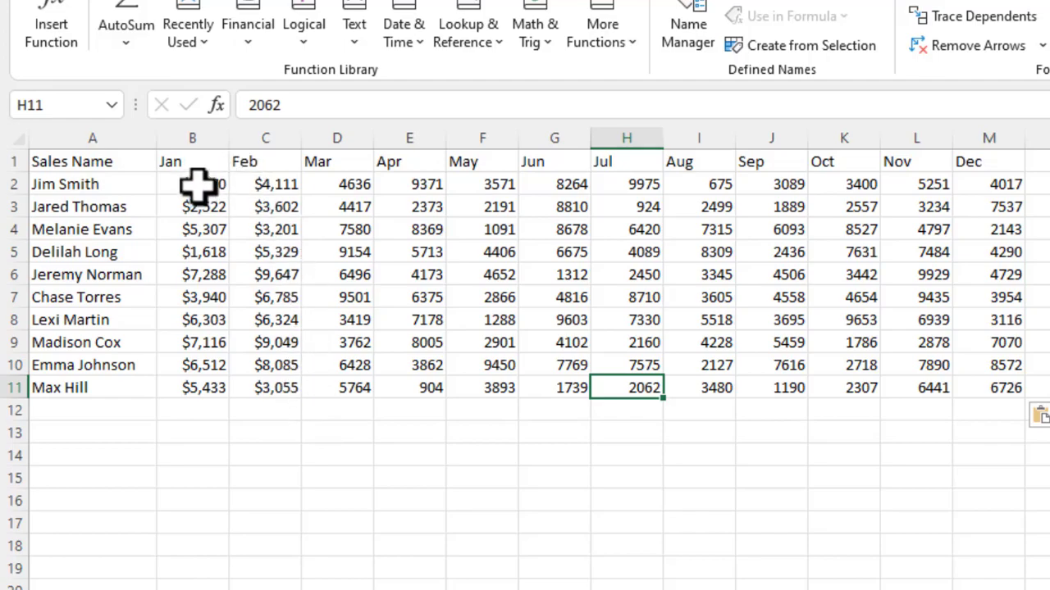
Format the March to December figures in D2:M11 as Currency with the $ symbol and 0 decimal places
drag(332, 185, 494, 195)
click(344, 182)
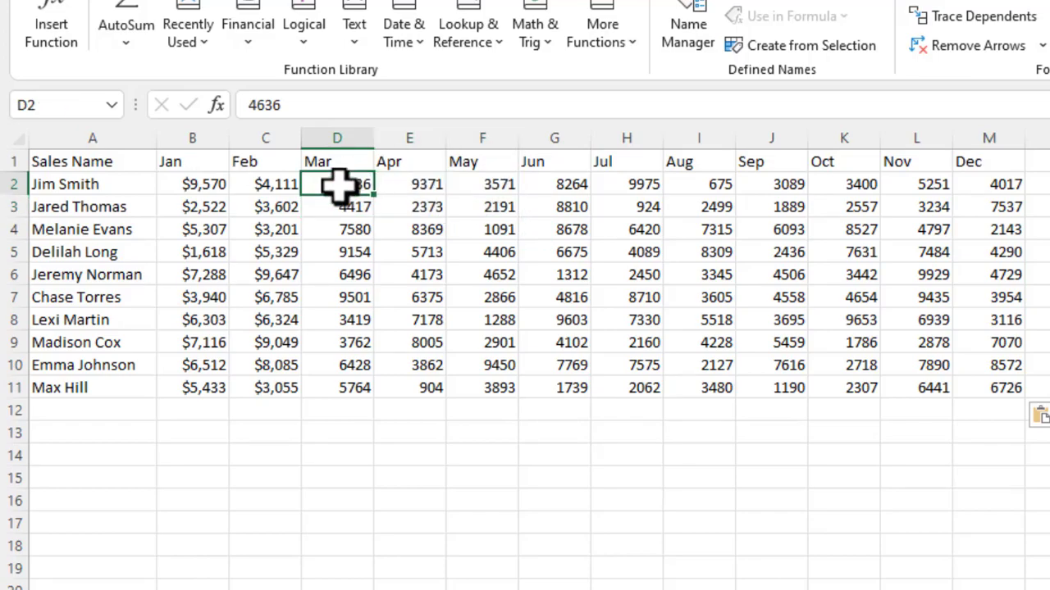
drag(338, 186, 1007, 396)
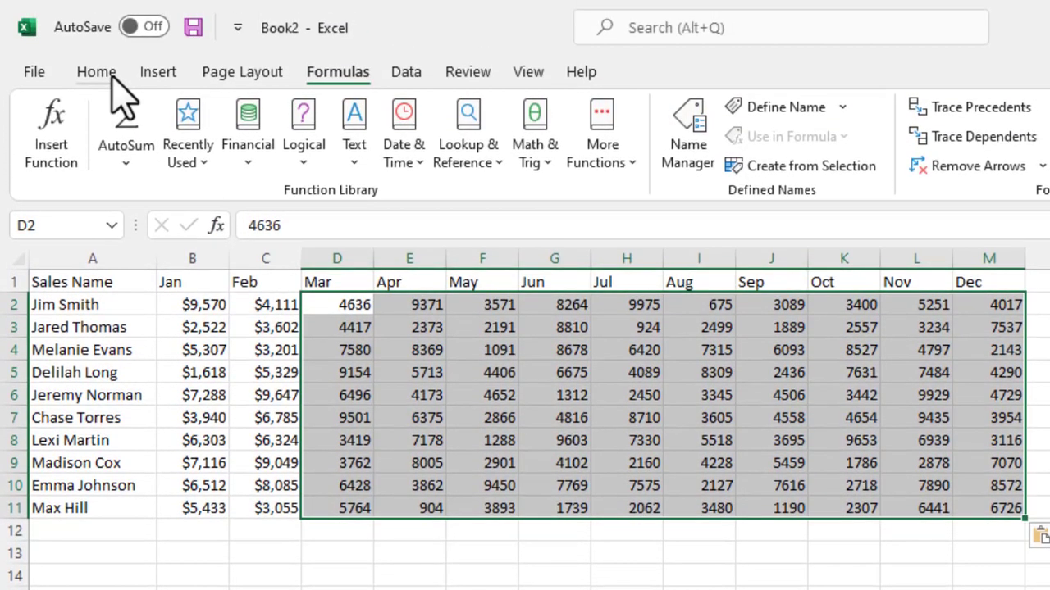
click(113, 80)
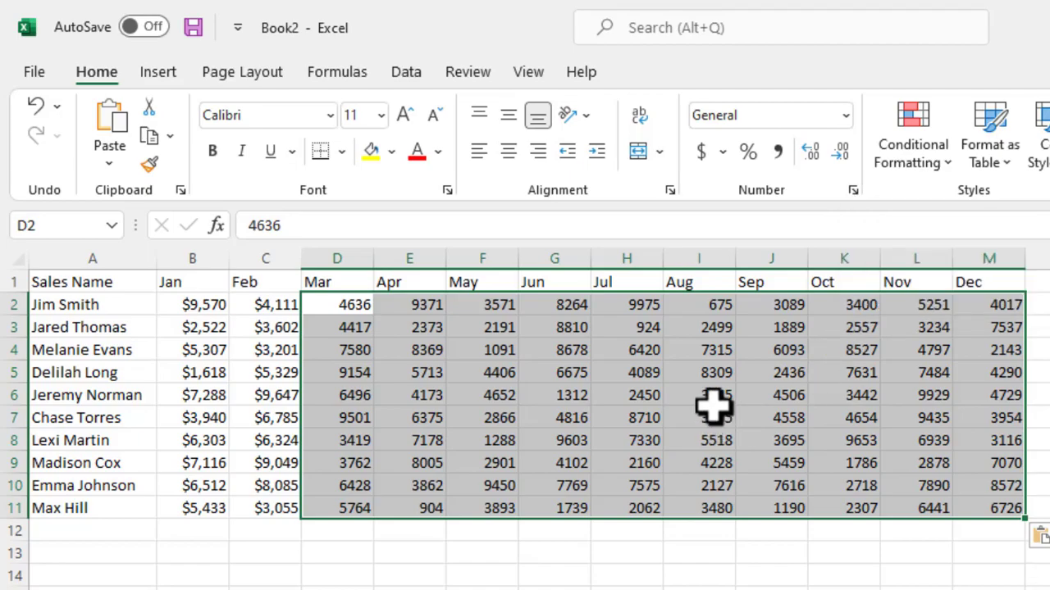
click(853, 191)
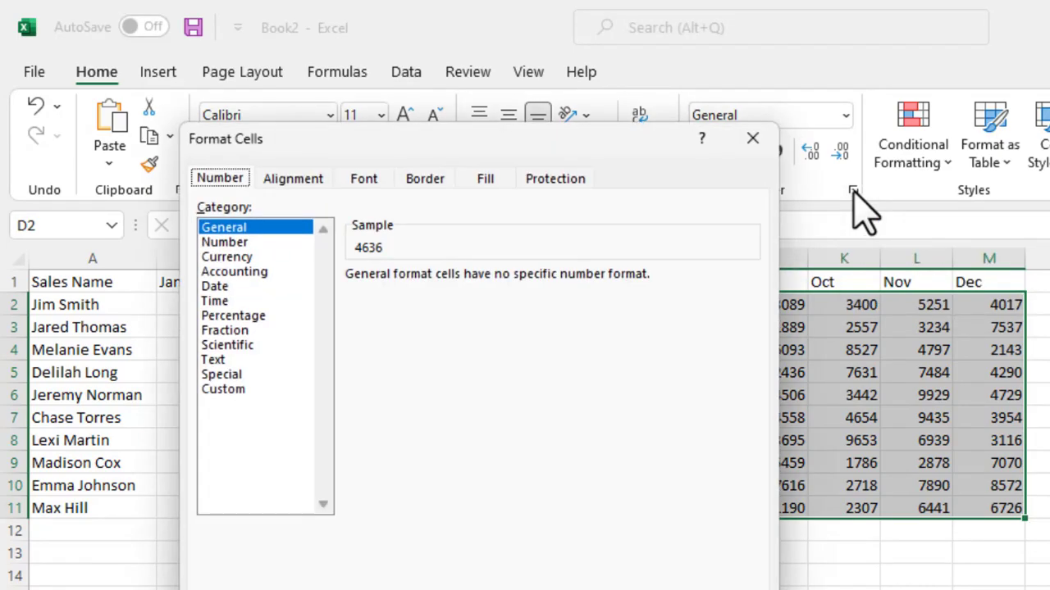
click(227, 256)
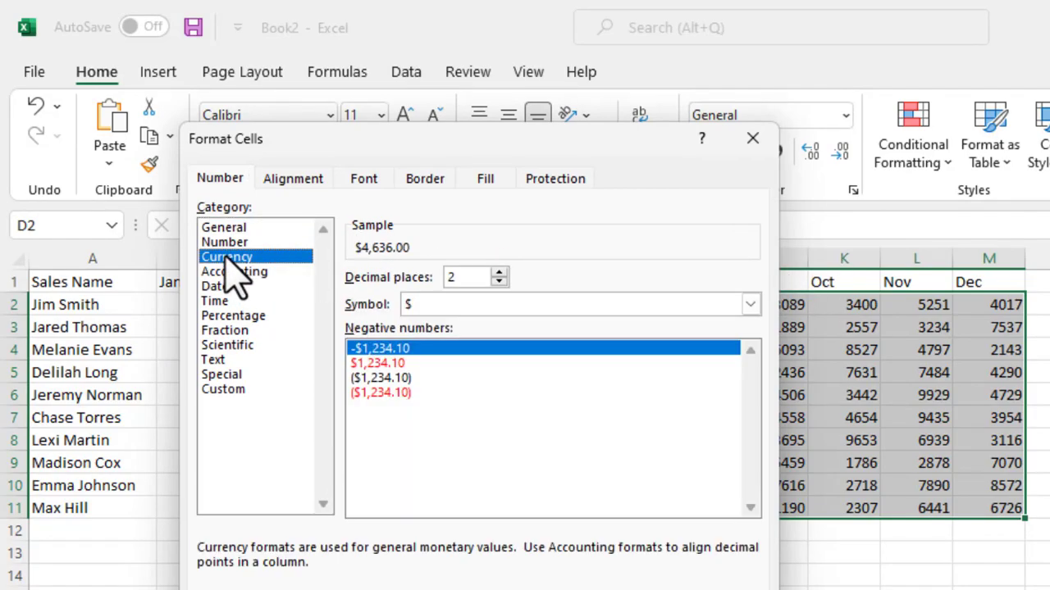
click(498, 274)
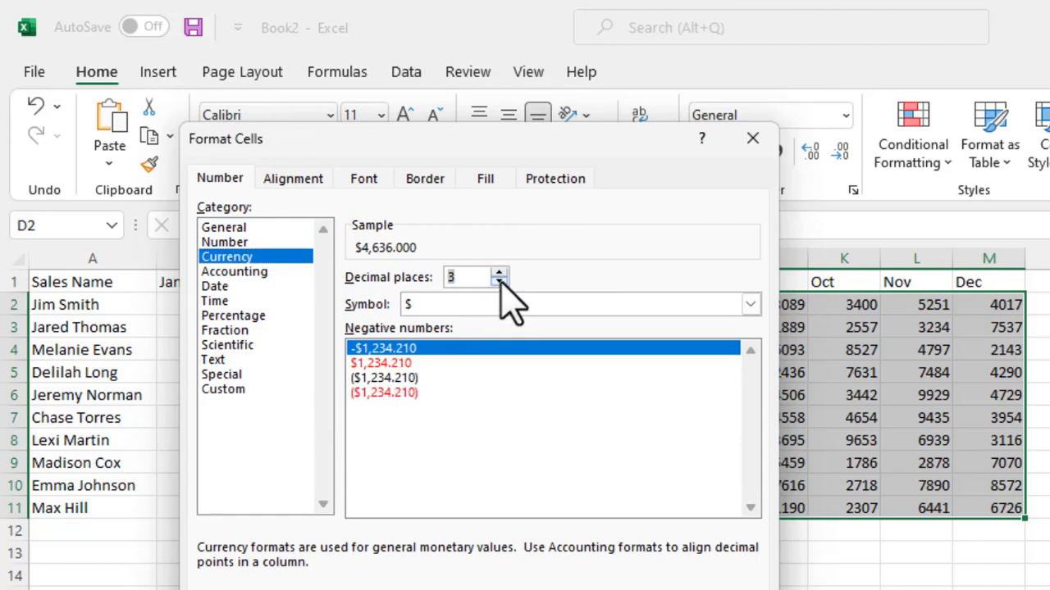
click(498, 281)
click(499, 281)
click(498, 281)
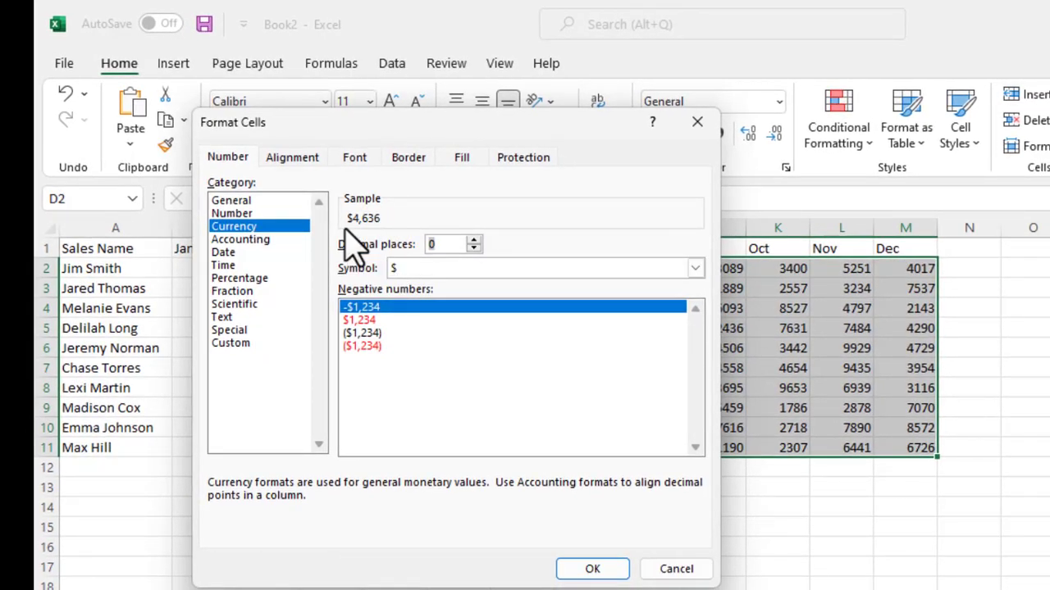
click(576, 567)
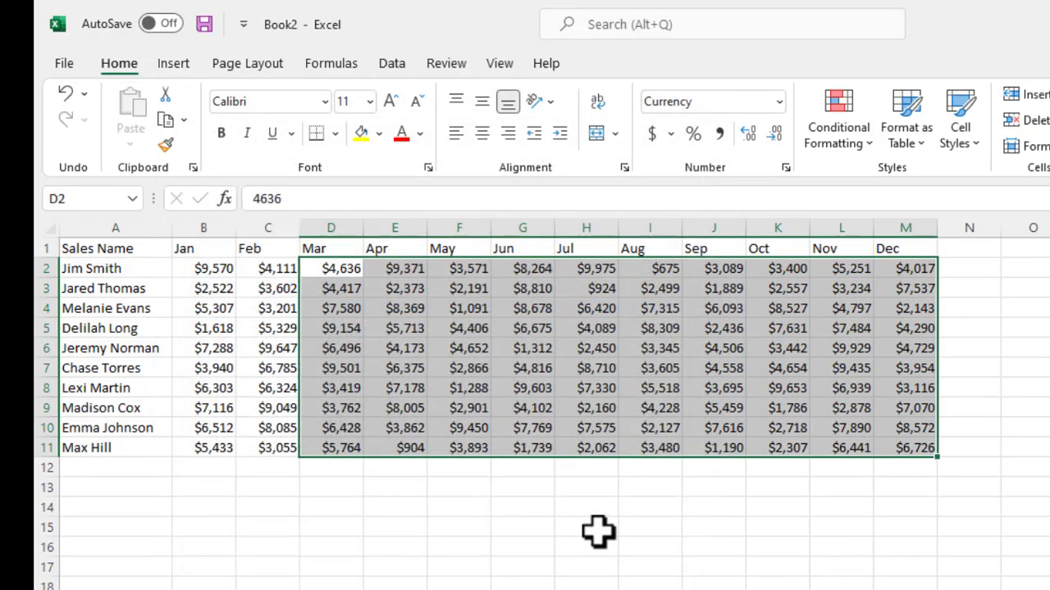
click(598, 531)
click(767, 311)
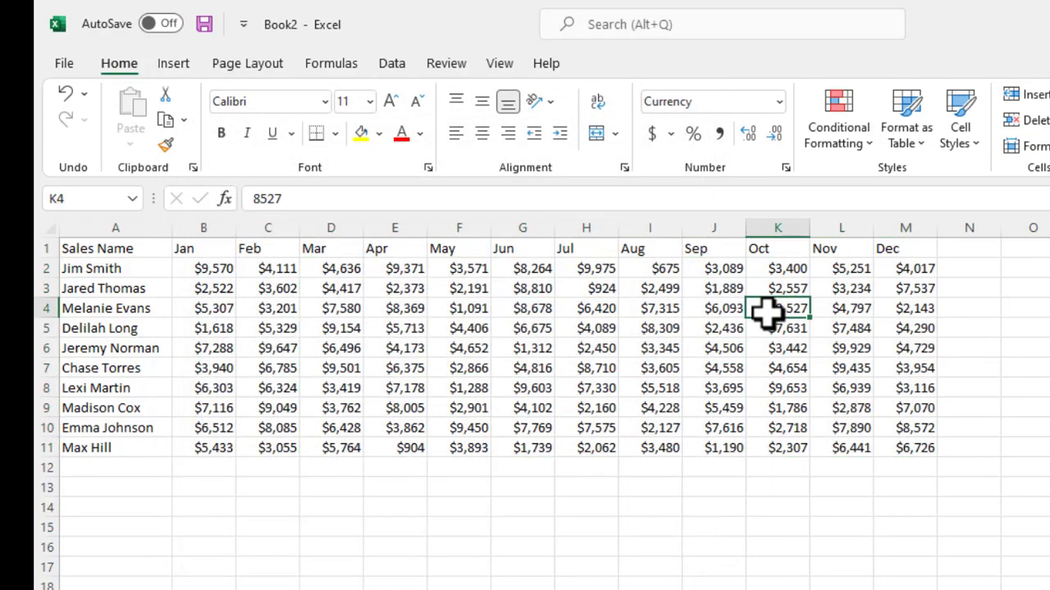
click(533, 291)
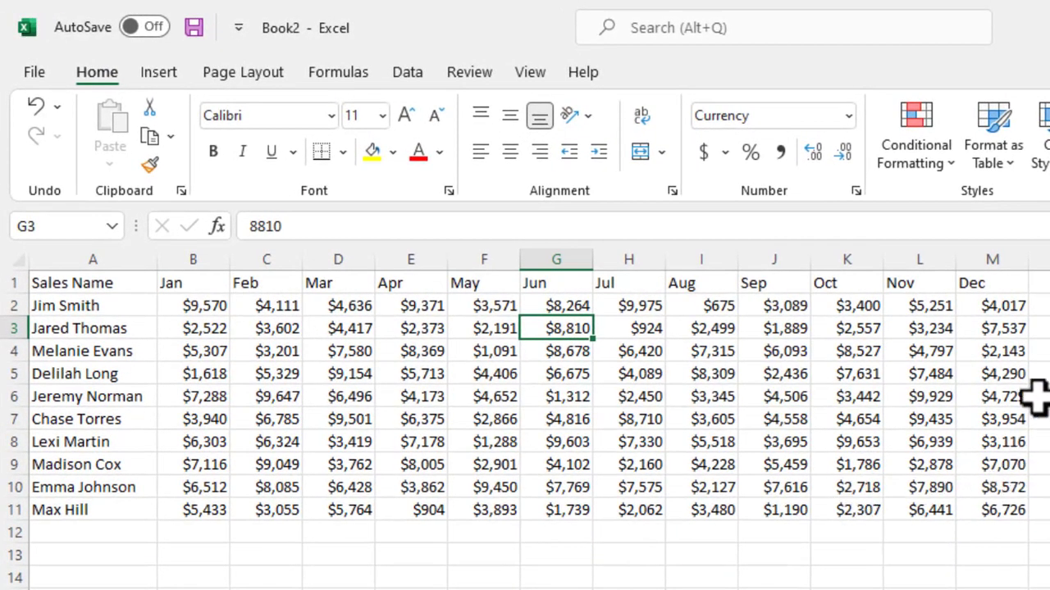
Enter the heading Total in cell N1, beside the Dec column
click(1043, 284)
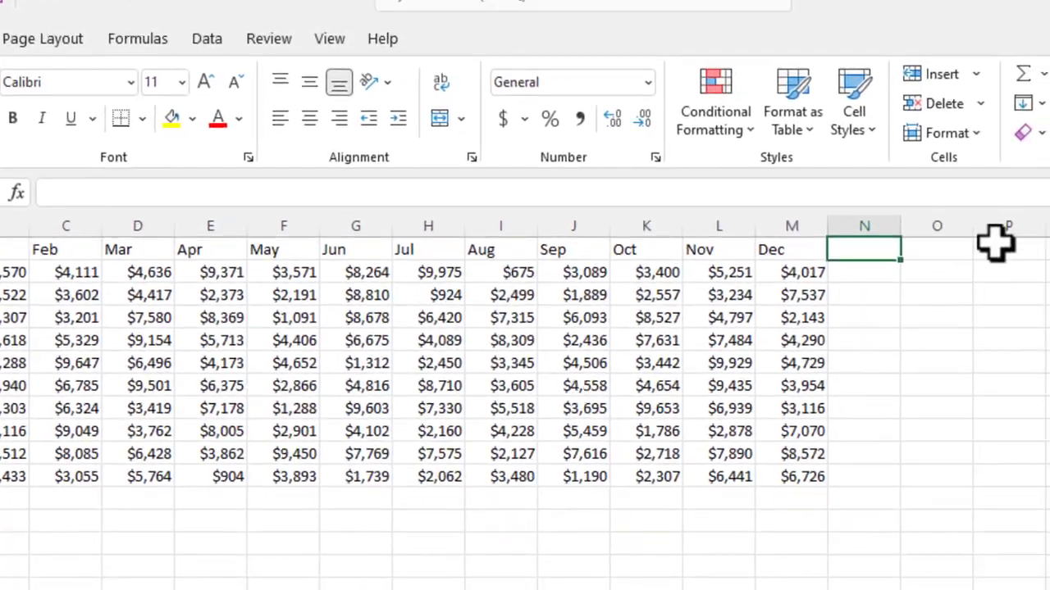
text(Total)
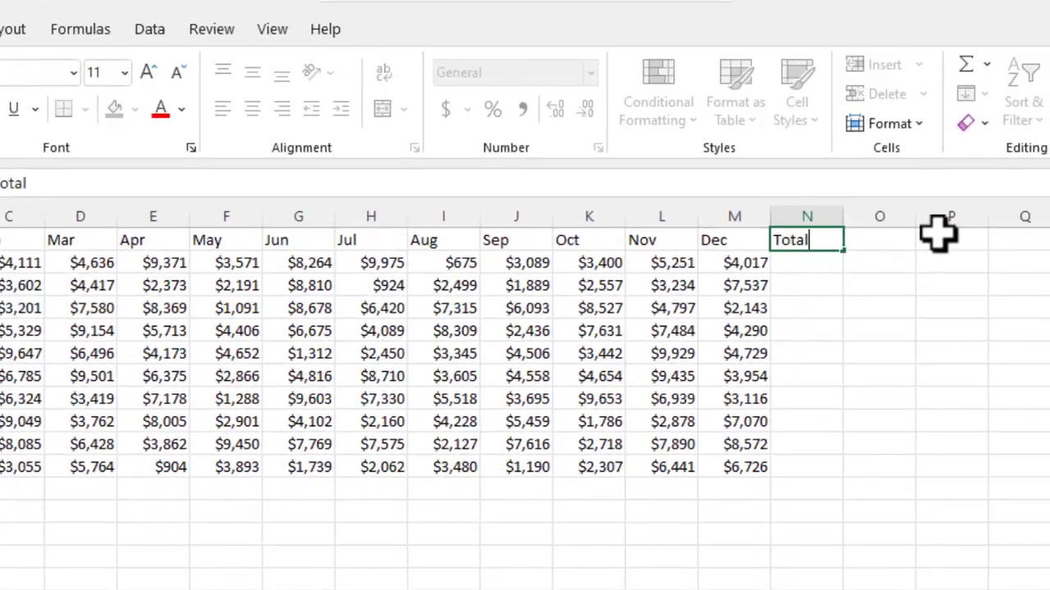
key(Return)
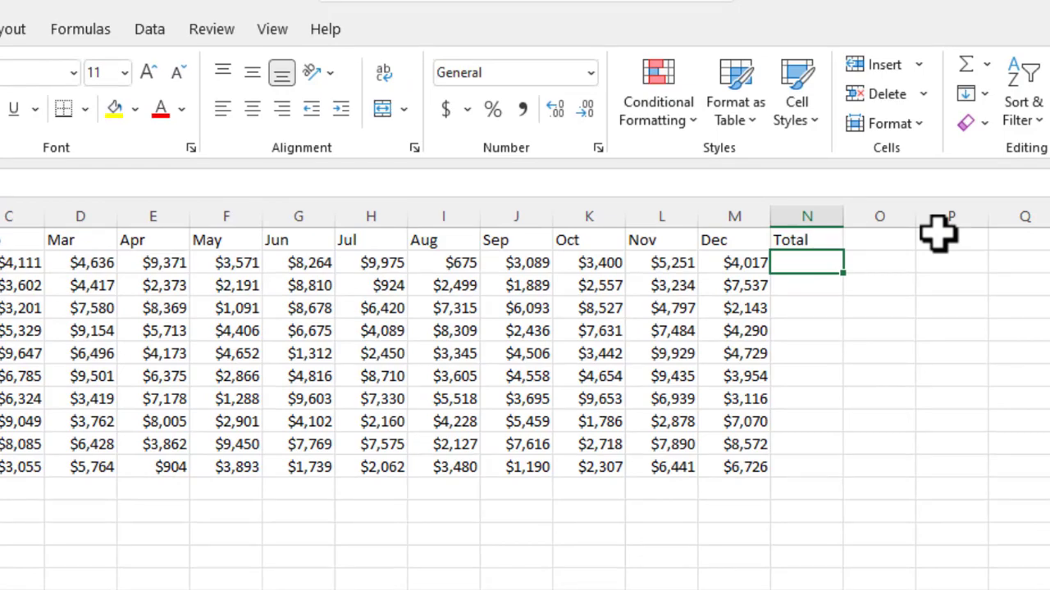
Enter the formula =SUM(B2:M2) in cell N2 to total the first salesperson's monthly figures
text(=)
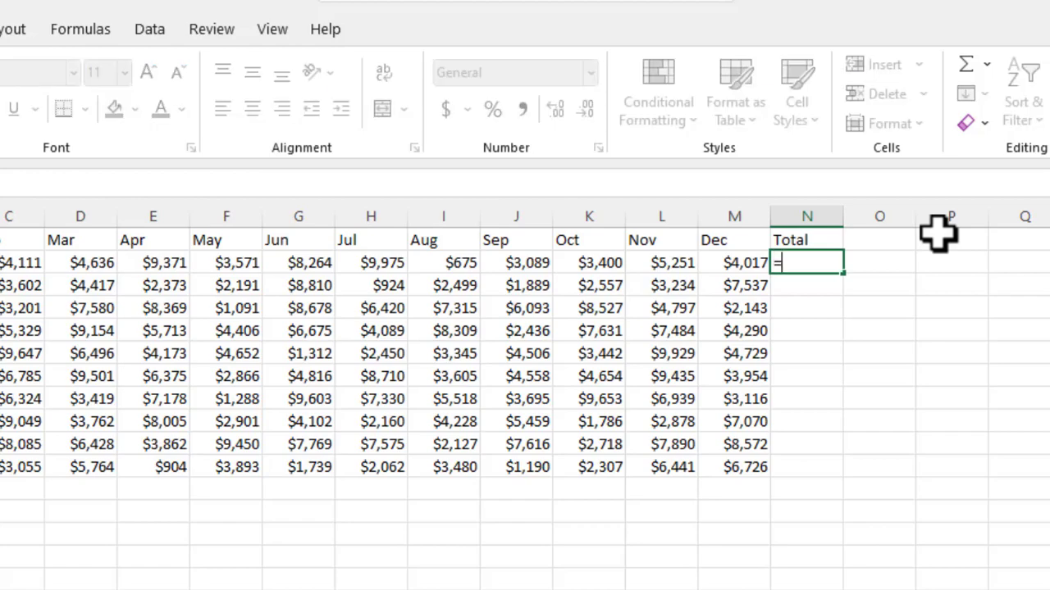
text(sum)
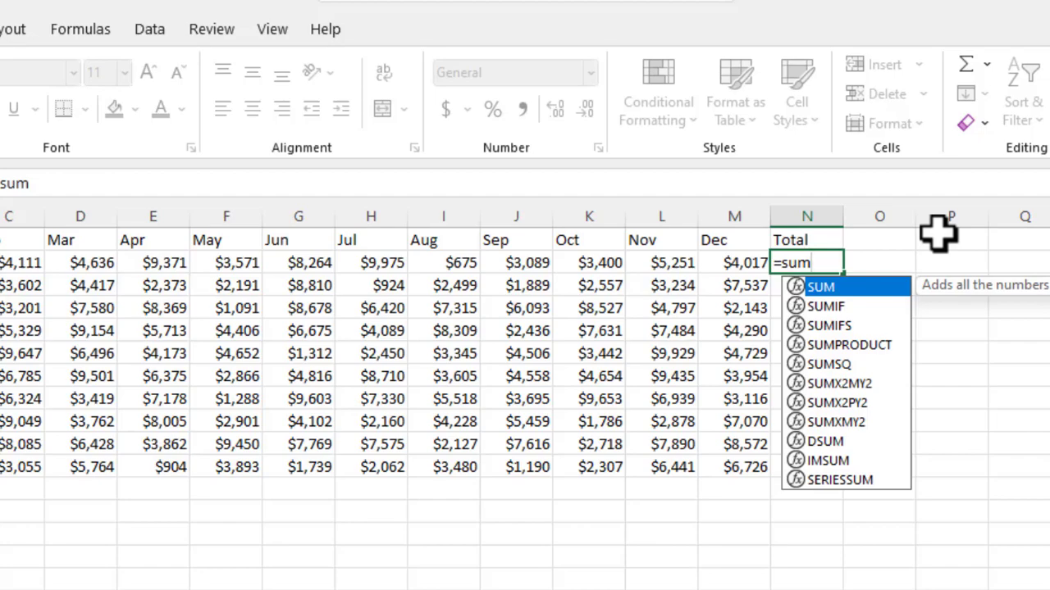
double_click(828, 288)
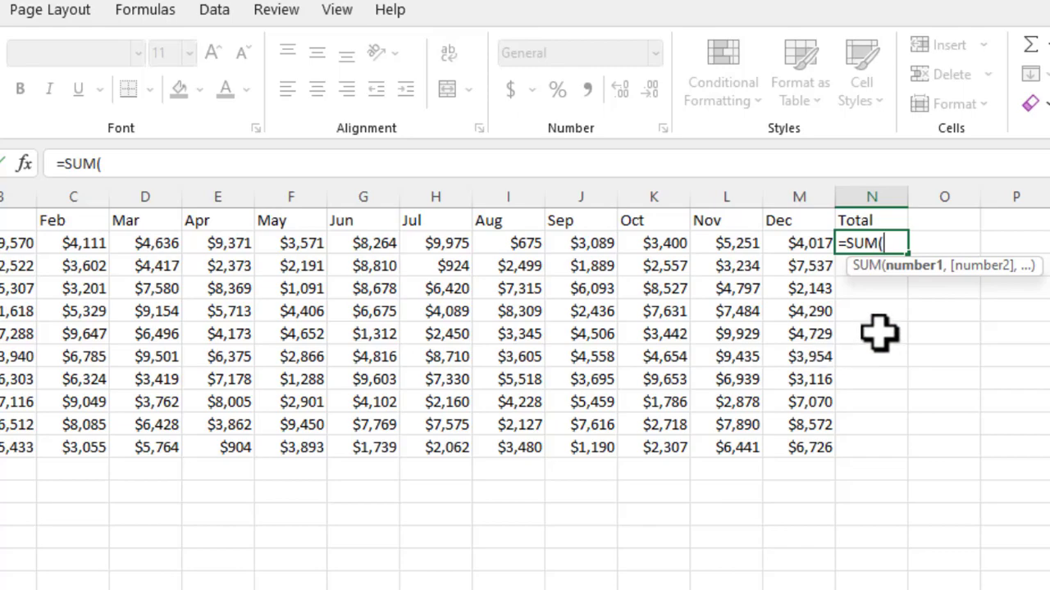
click(15, 244)
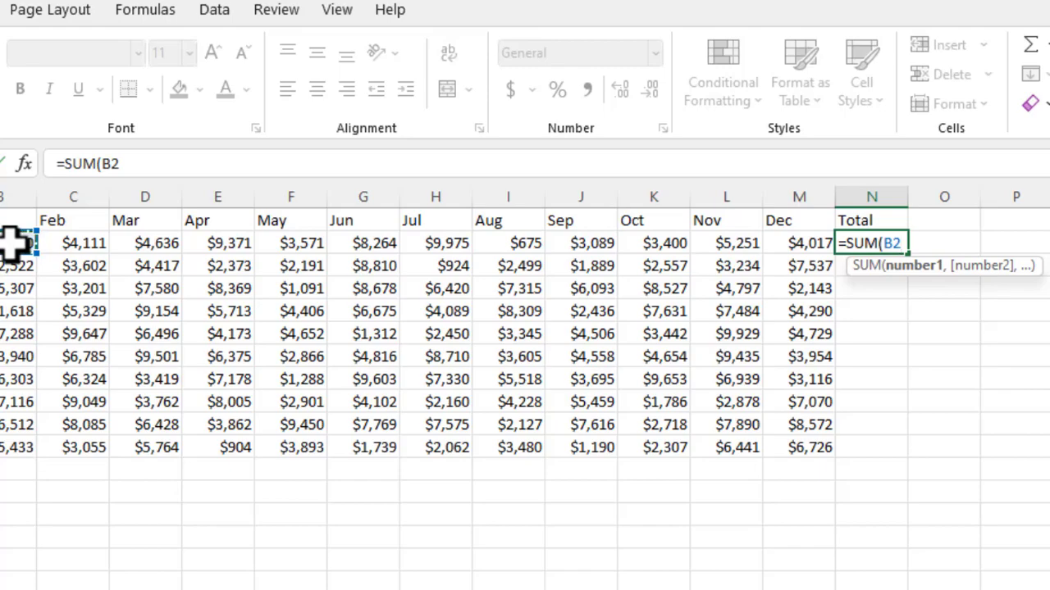
drag(14, 243, 225, 240)
drag(385, 239, 806, 243)
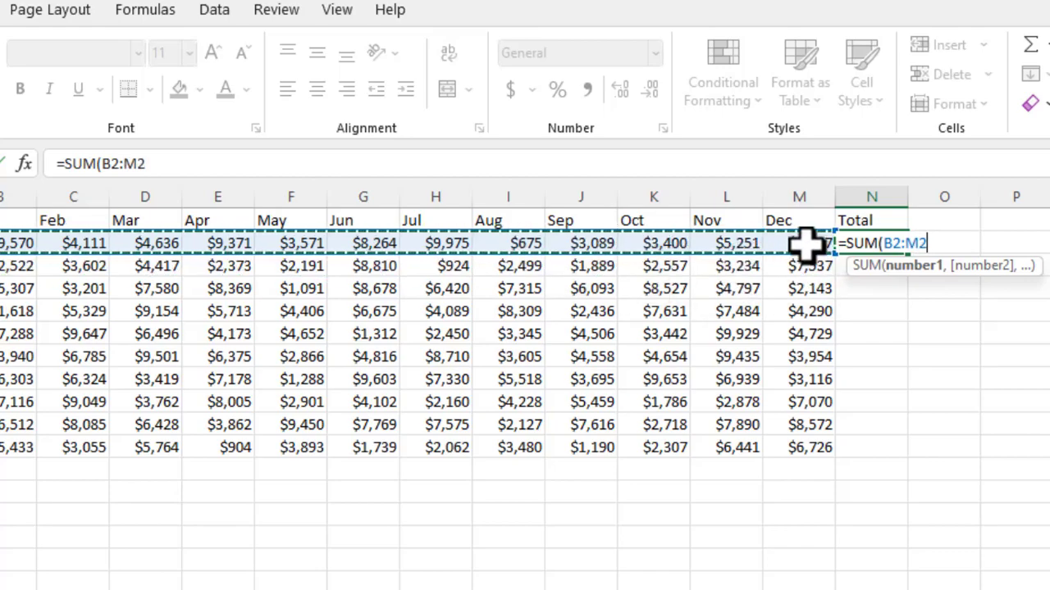
text())
key(Return)
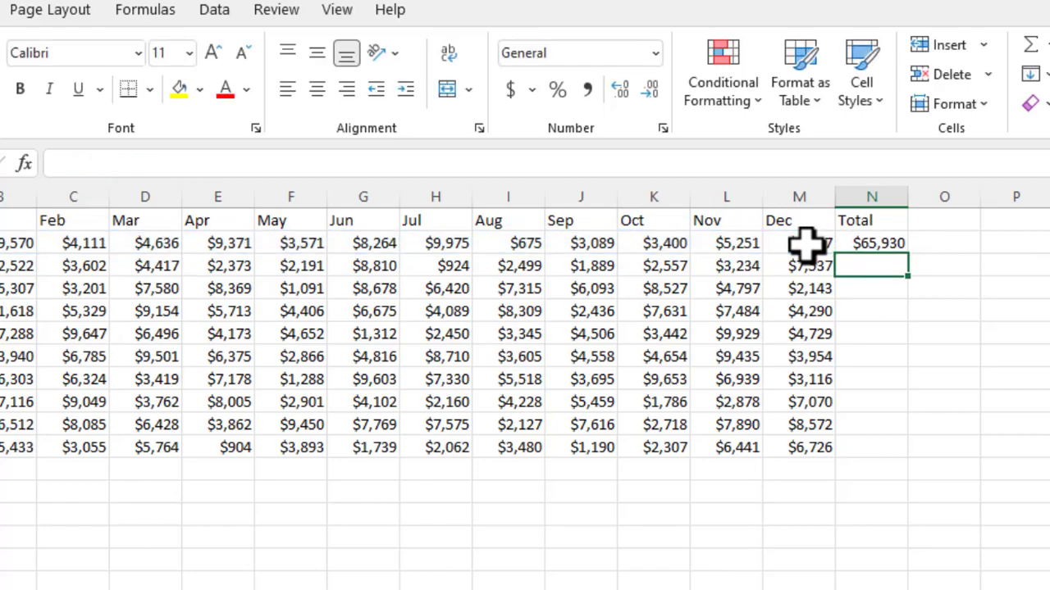
Fill the SUM formula from N2 down to N11 for the remaining salespeople
key(Up)
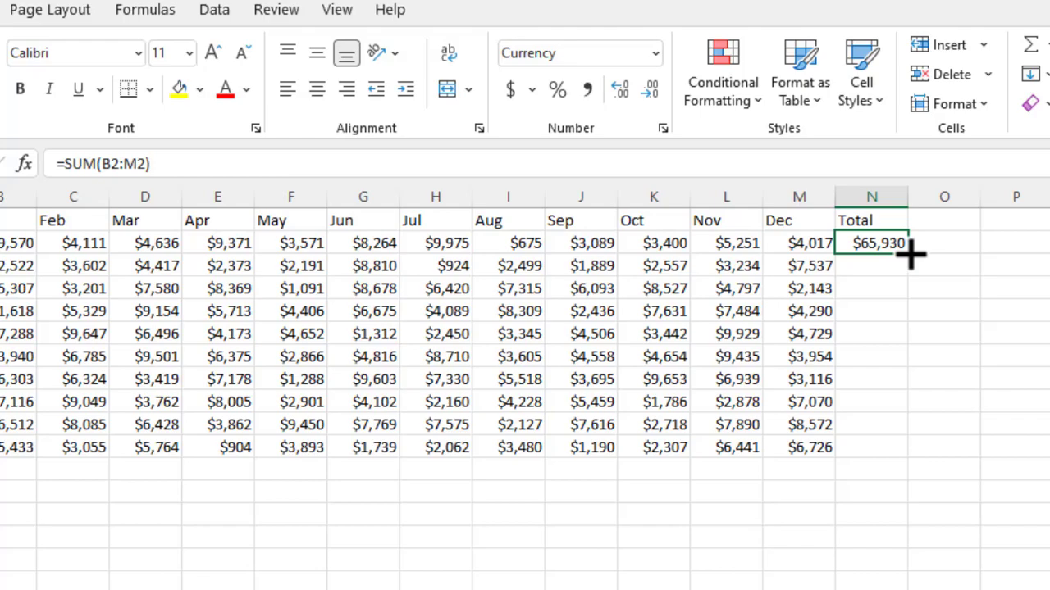
drag(911, 255, 937, 462)
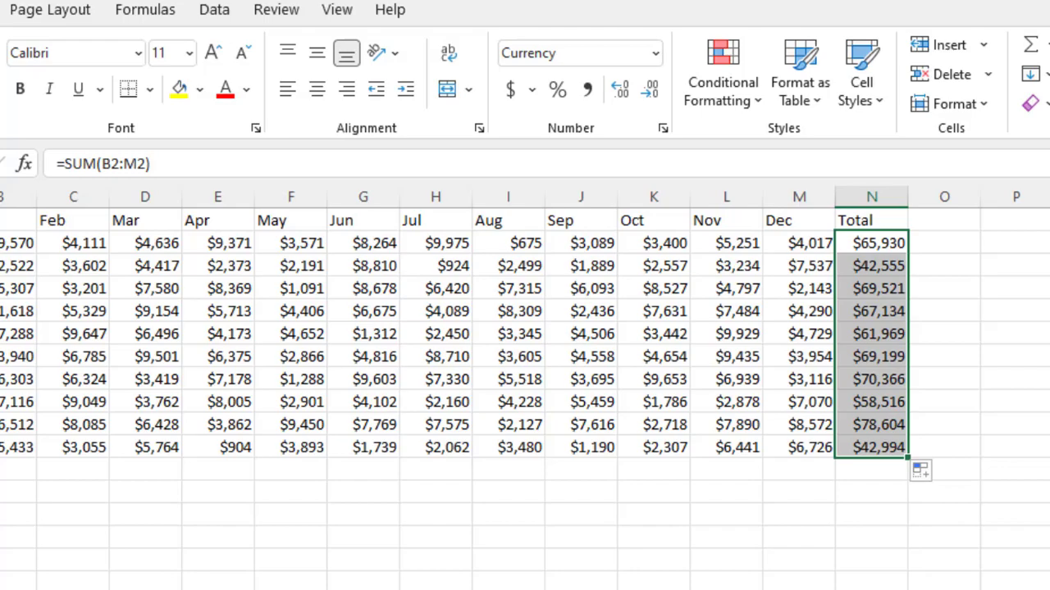
click(1046, 397)
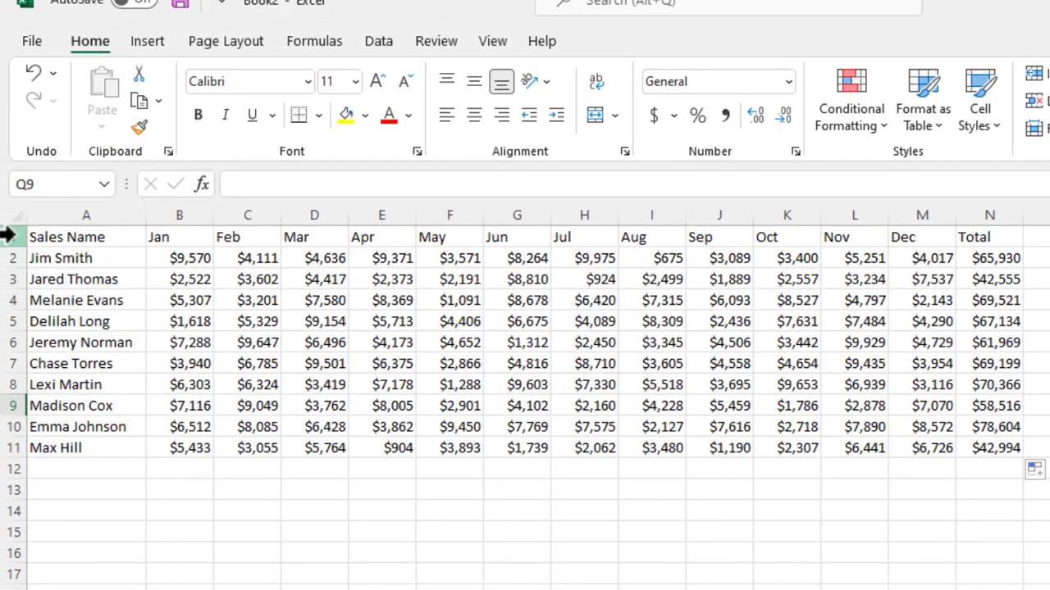
Make the heading row 1 and the salesperson names in column A bold
click(8, 237)
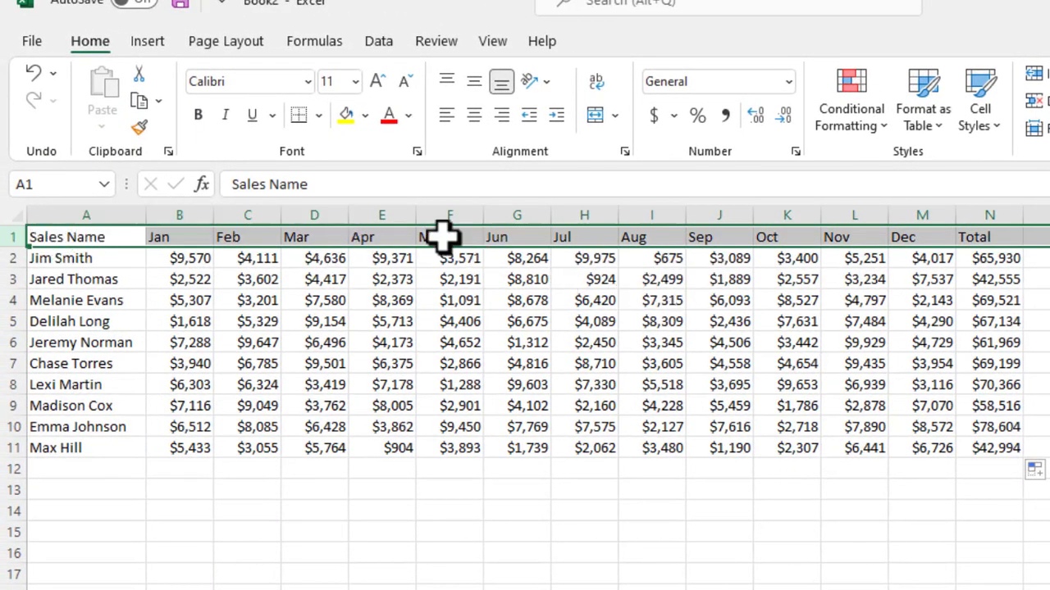
click(198, 117)
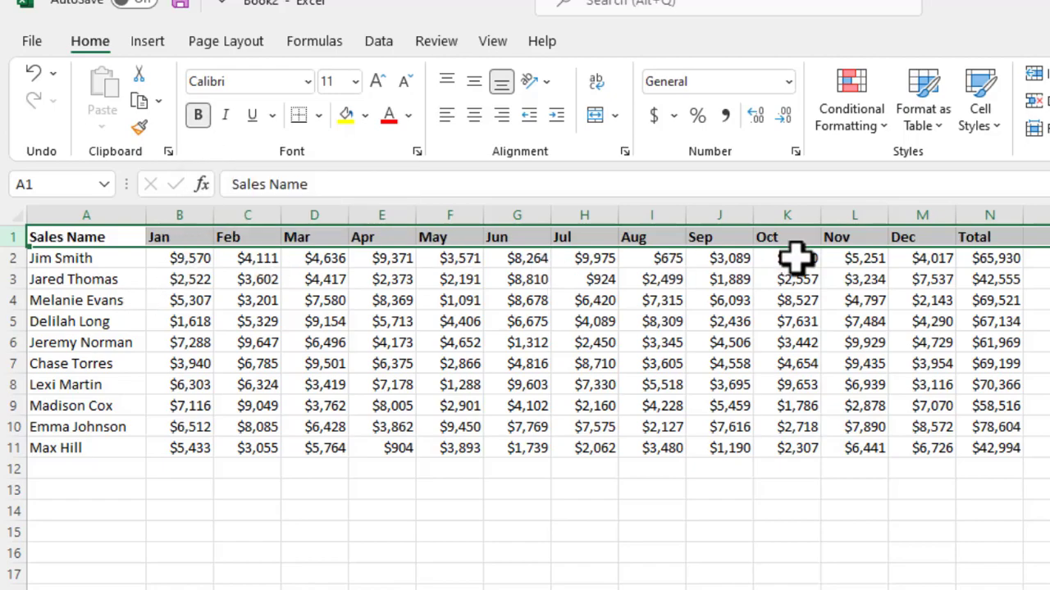
click(97, 213)
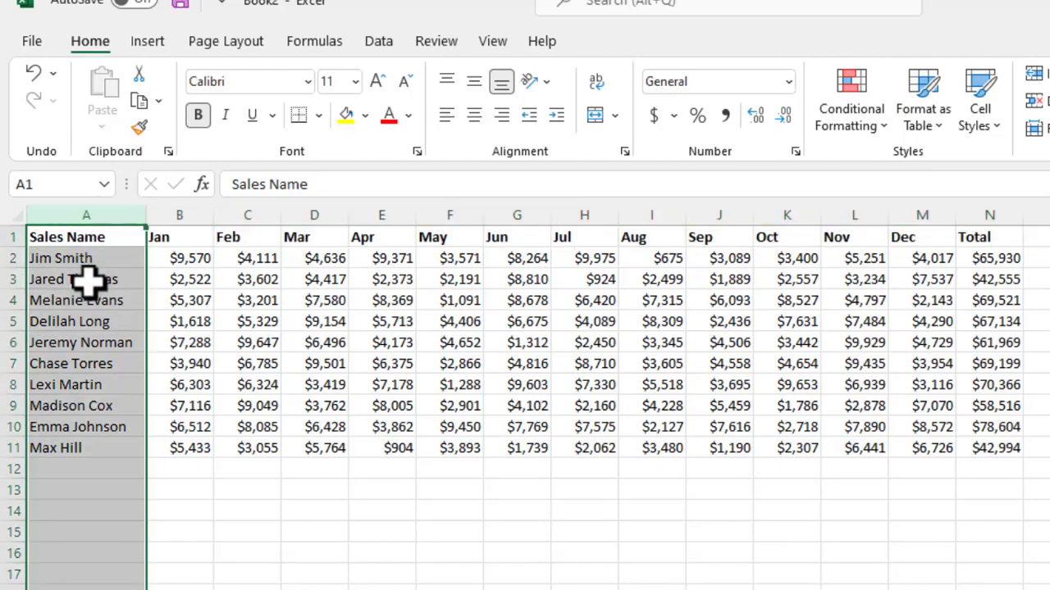
click(197, 116)
click(197, 118)
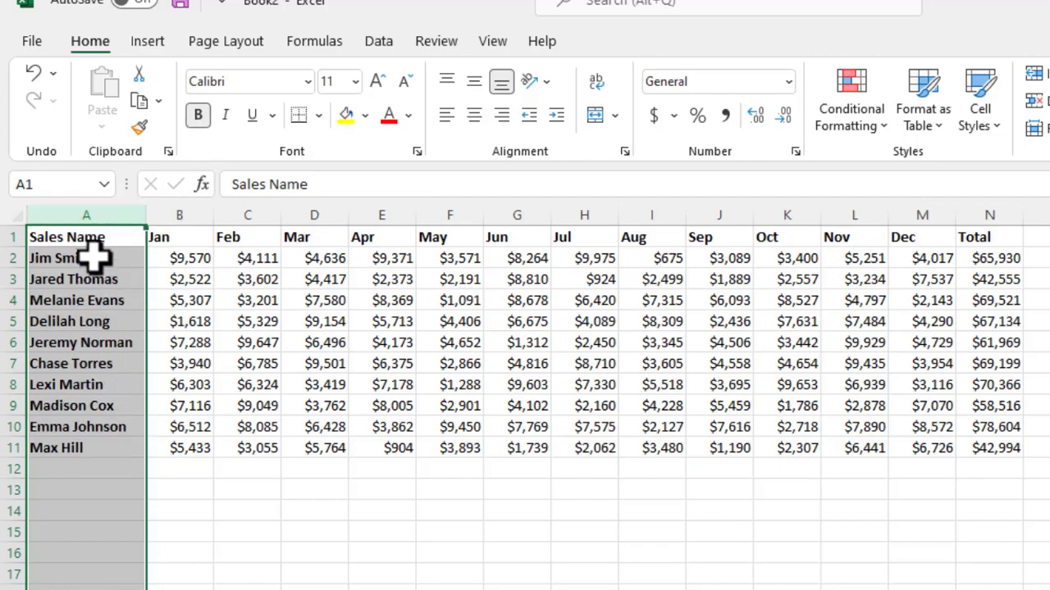
drag(94, 258, 117, 444)
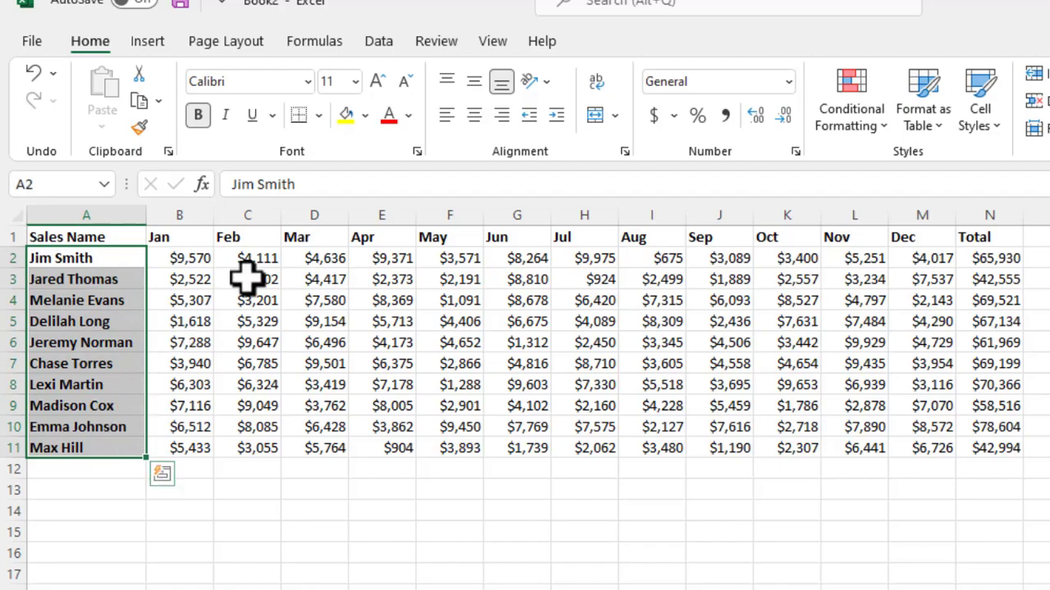
click(408, 115)
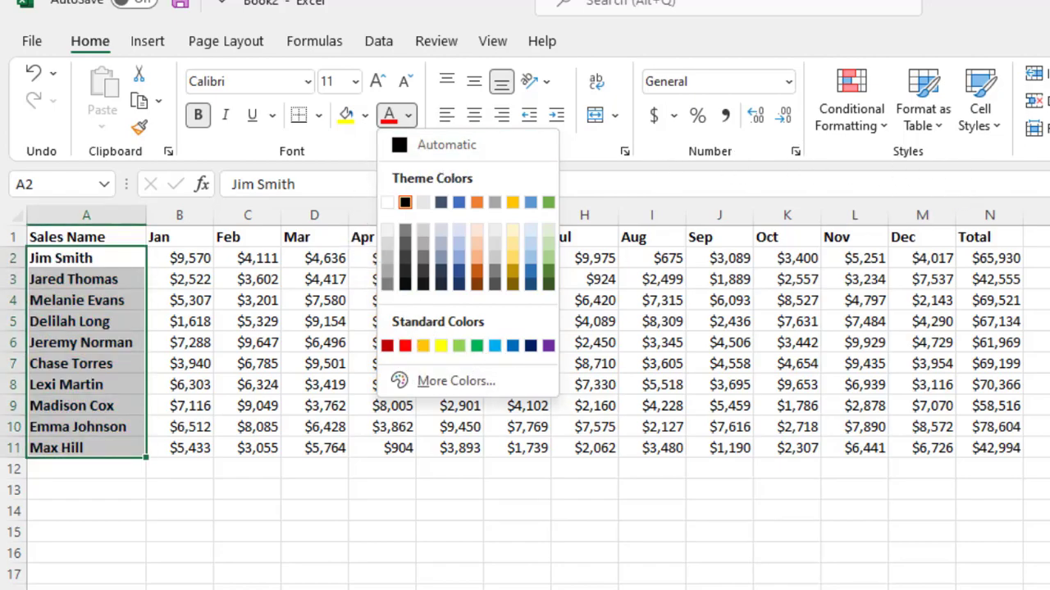
key(Escape)
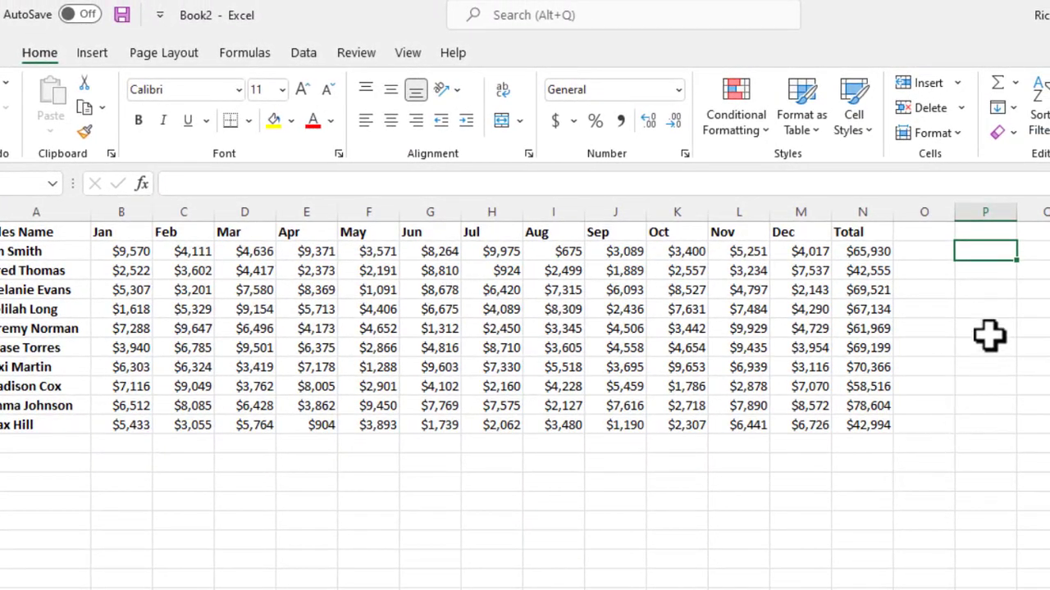
Enter the heading Chart in cell P1
click(981, 232)
text(Chart)
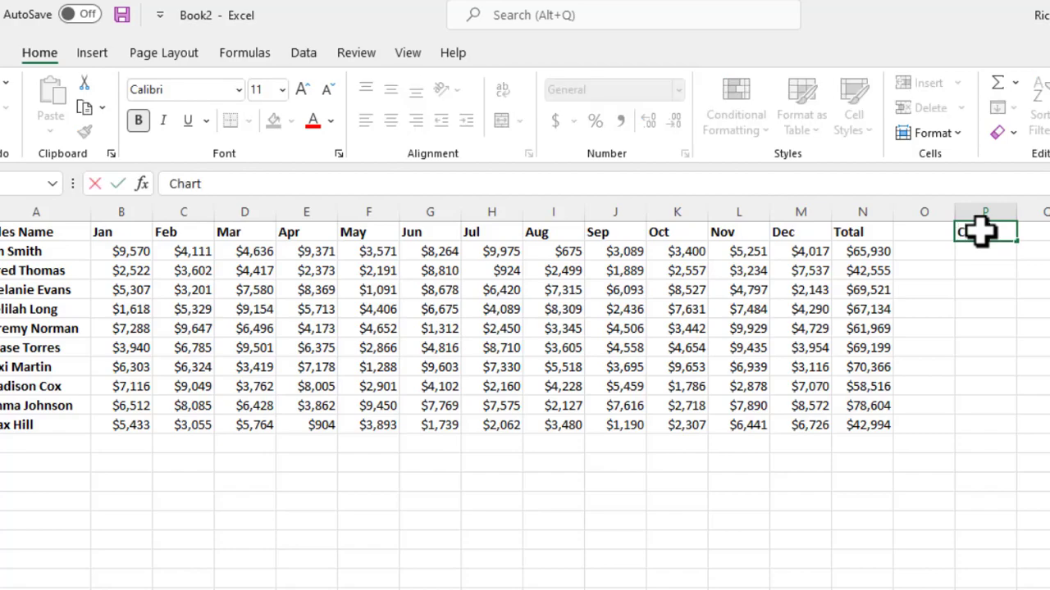
key(Return)
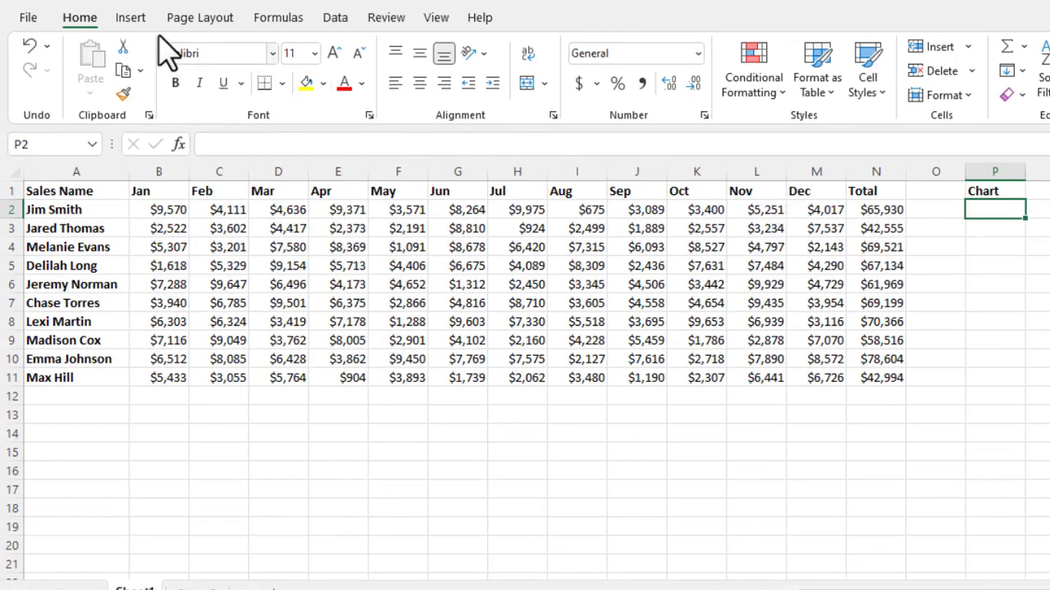
Insert a line sparkline in cell P2 using the first salesperson's monthly figures in B2:M2 as the data range
click(132, 20)
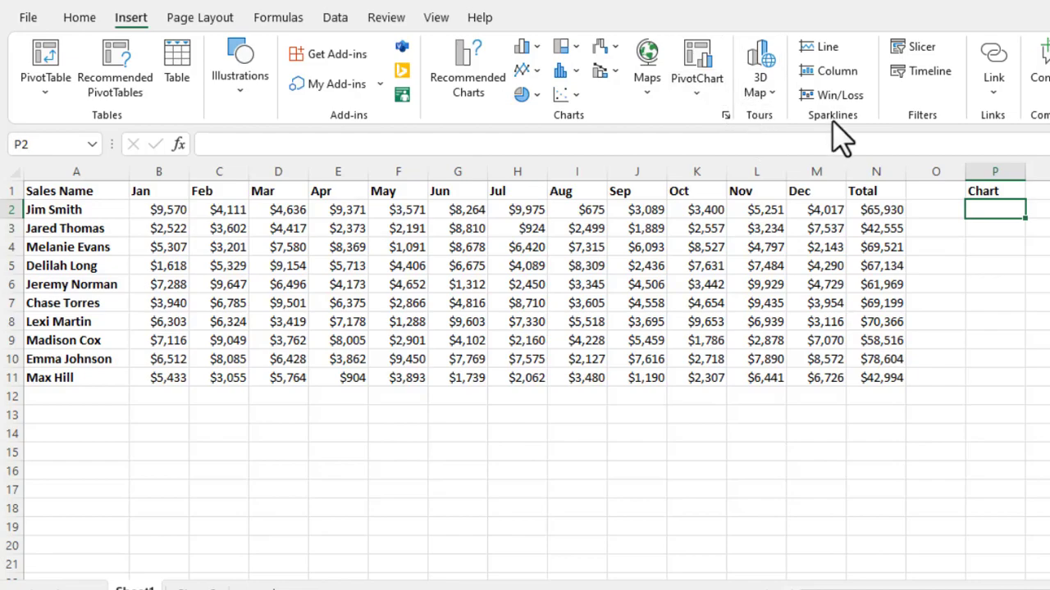
click(824, 49)
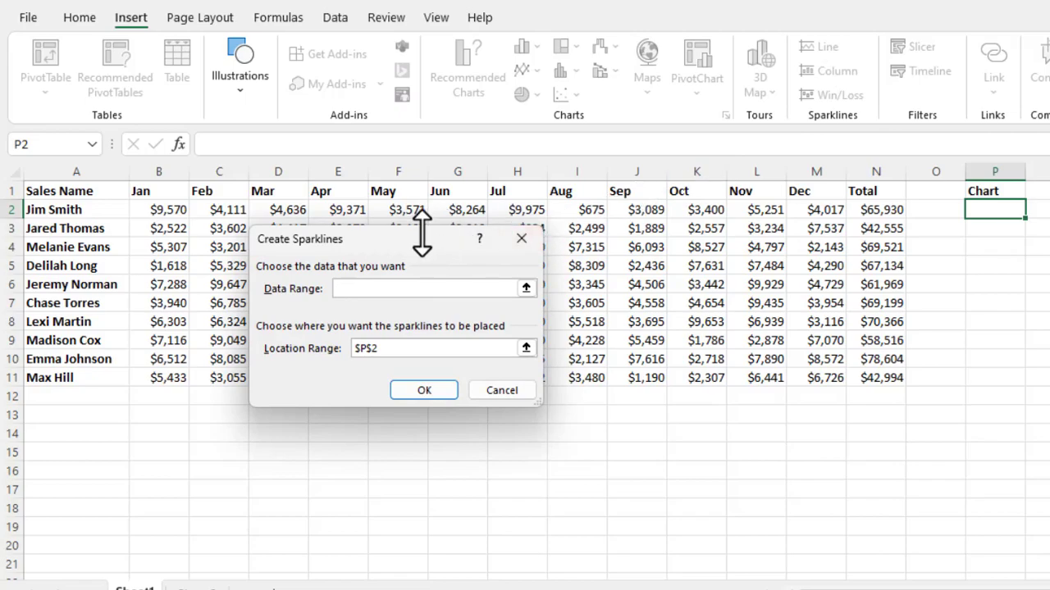
drag(356, 233, 376, 296)
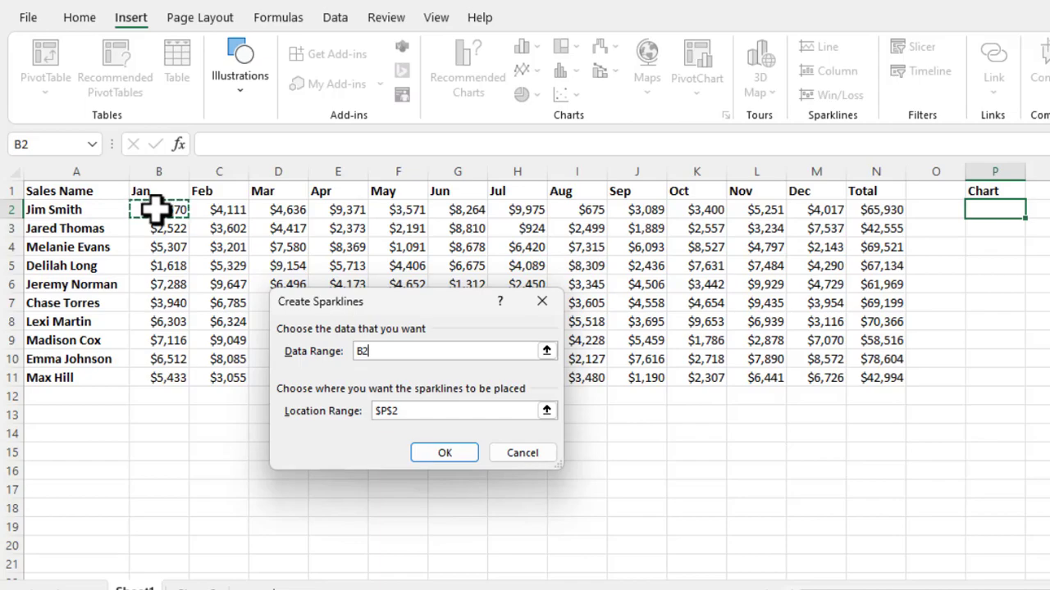
drag(156, 210, 834, 212)
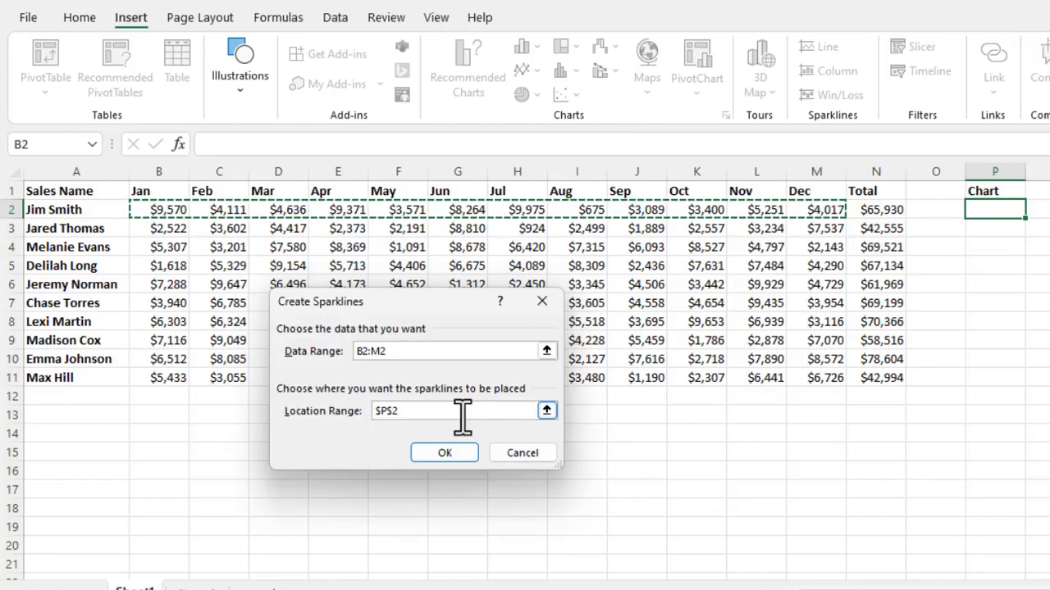
click(435, 457)
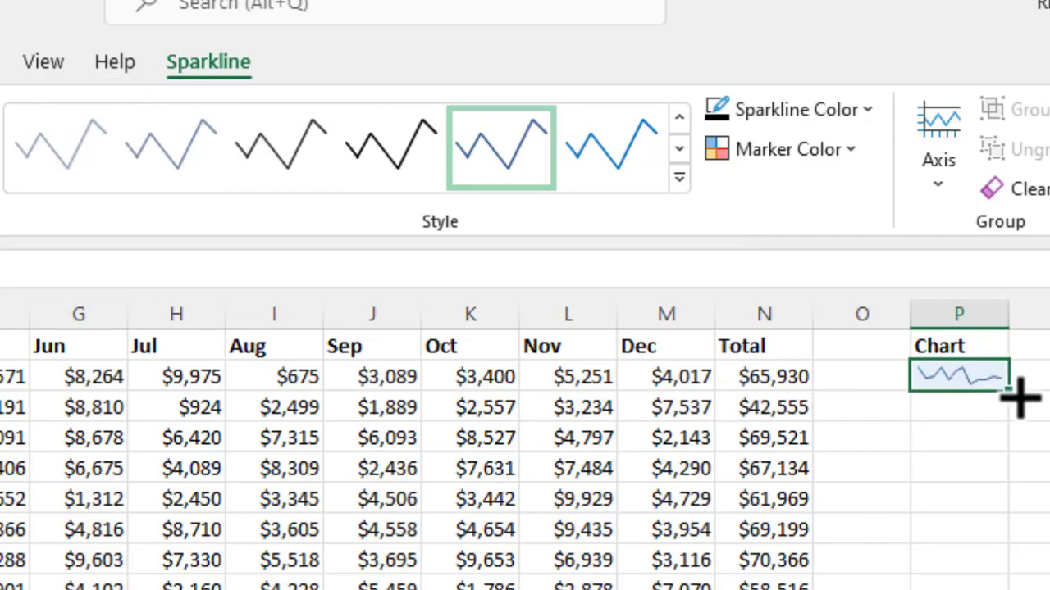
Fill the sparkline from P2 down to P11 and convert the sparkline group to the Column type
drag(1010, 395, 999, 589)
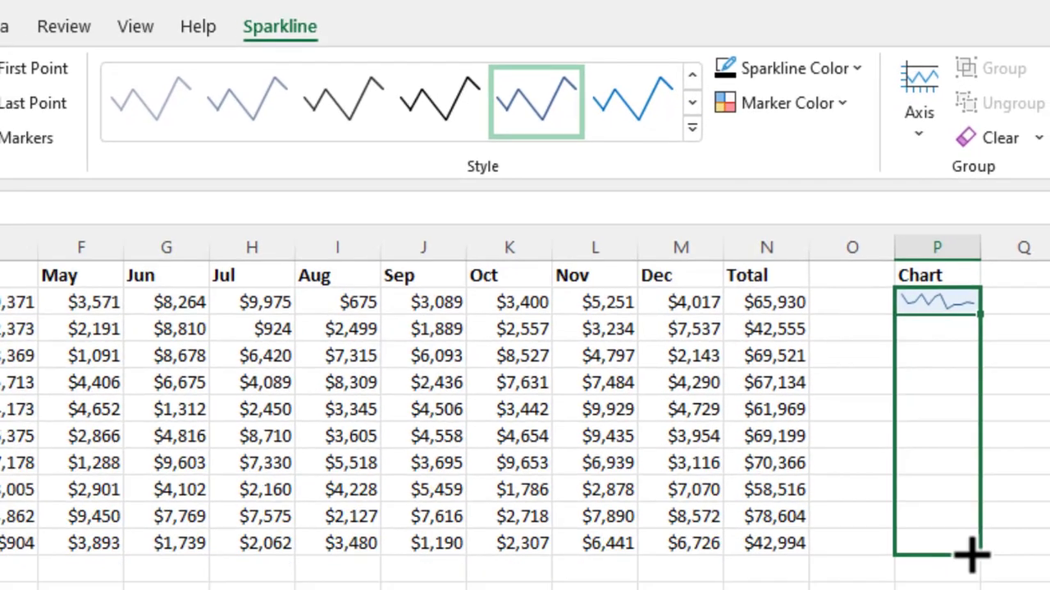
drag(972, 555, 974, 555)
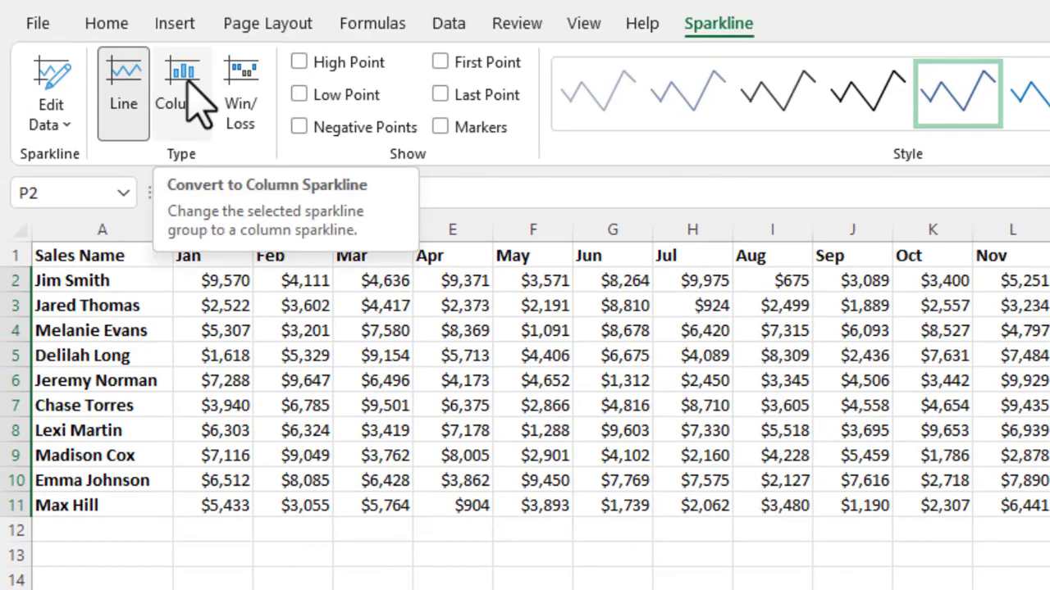
click(186, 97)
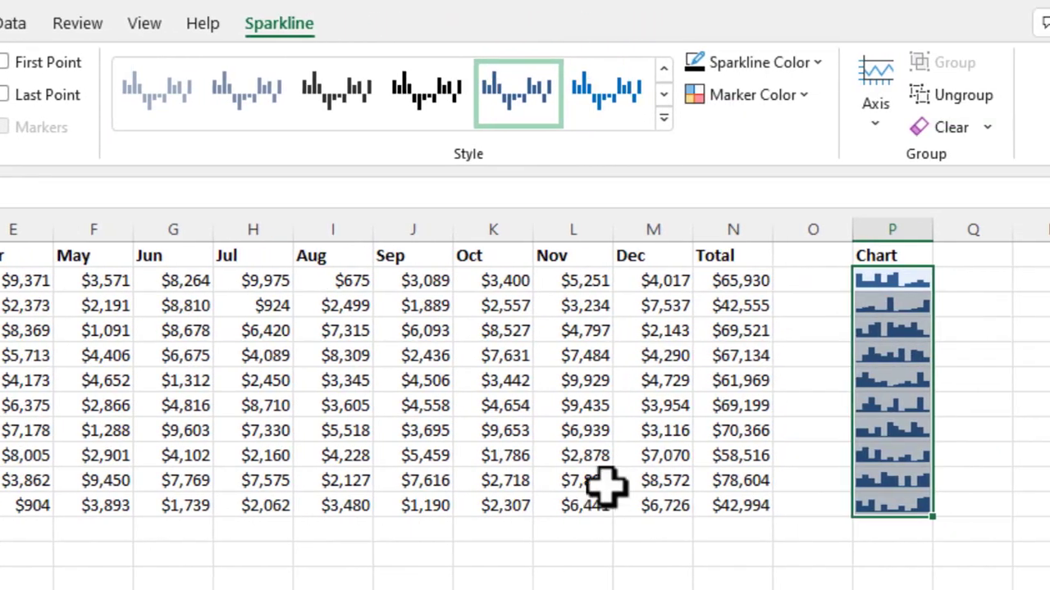